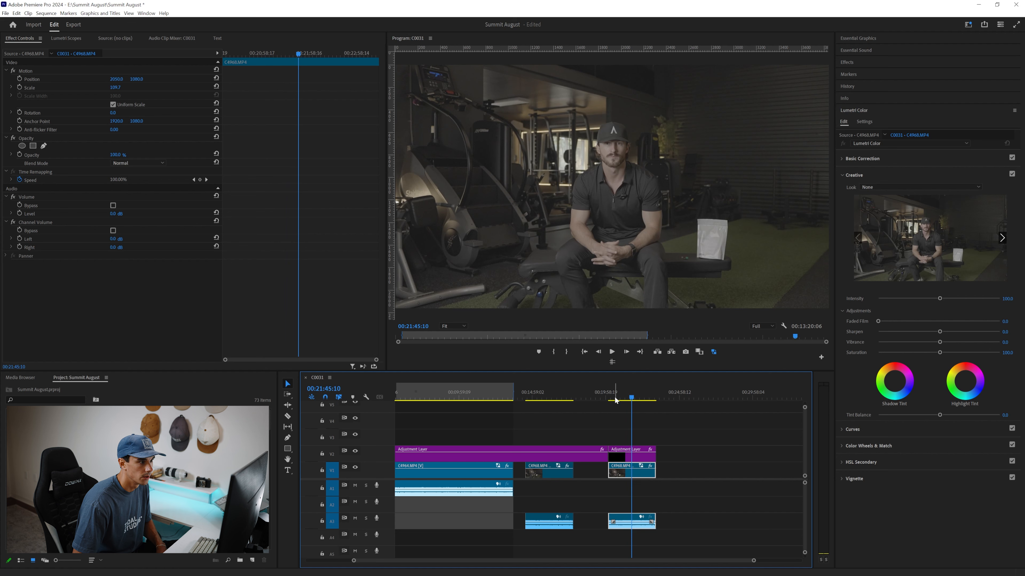
# Step: Apply the SL3SG3Ctos709.cube LUT from the ASSETS folder on drive E as the creative look on the last adjustment layer
pyautogui.click(624, 400)
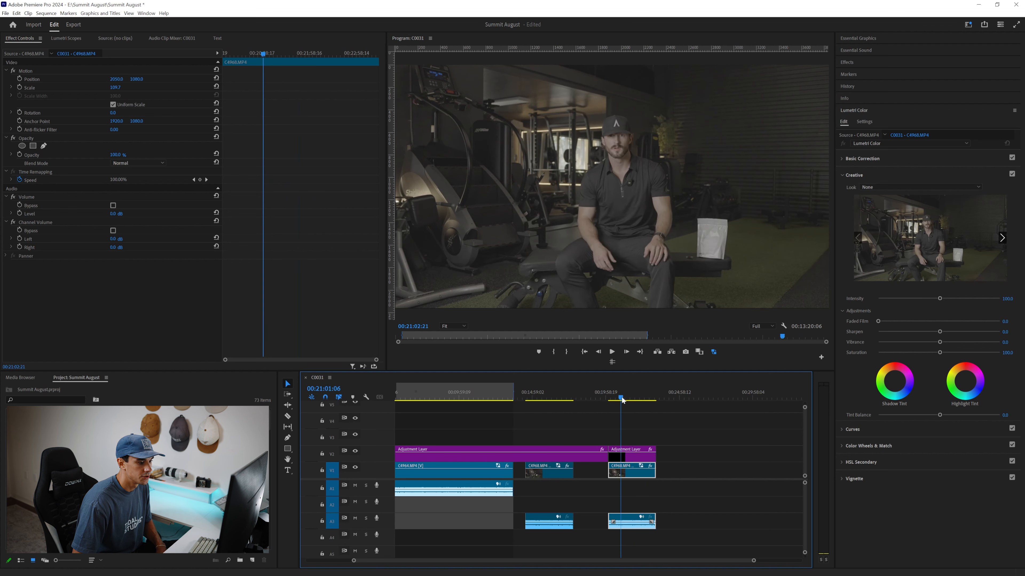
pyautogui.click(618, 400)
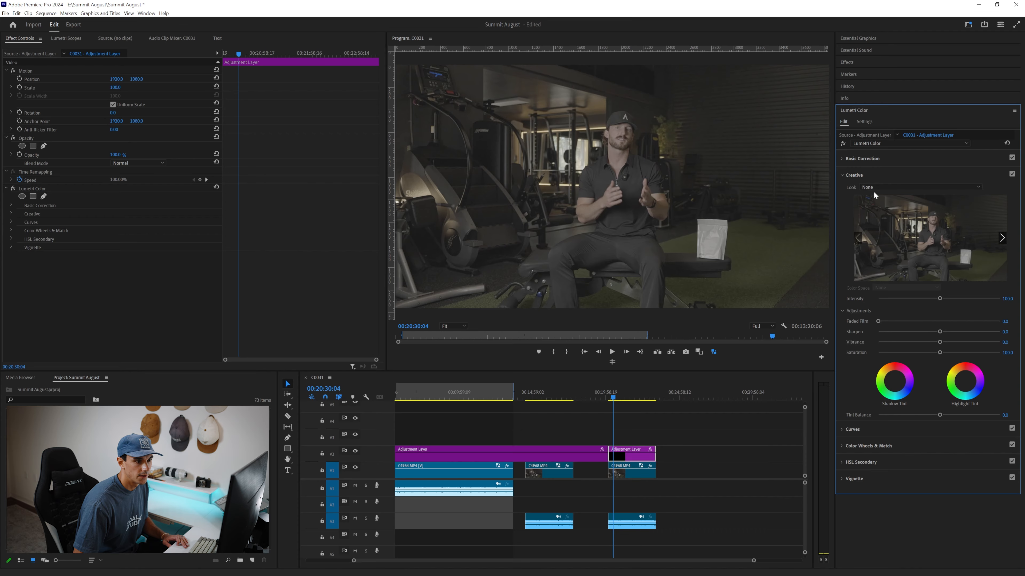
pyautogui.click(891, 188)
pyautogui.click(881, 213)
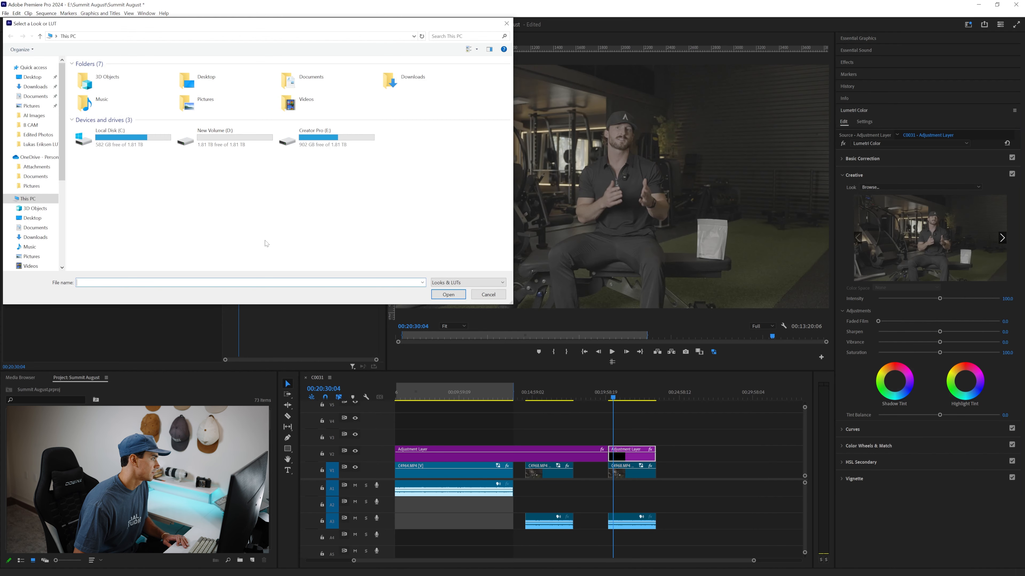
pyautogui.scroll(-2, 31, 243)
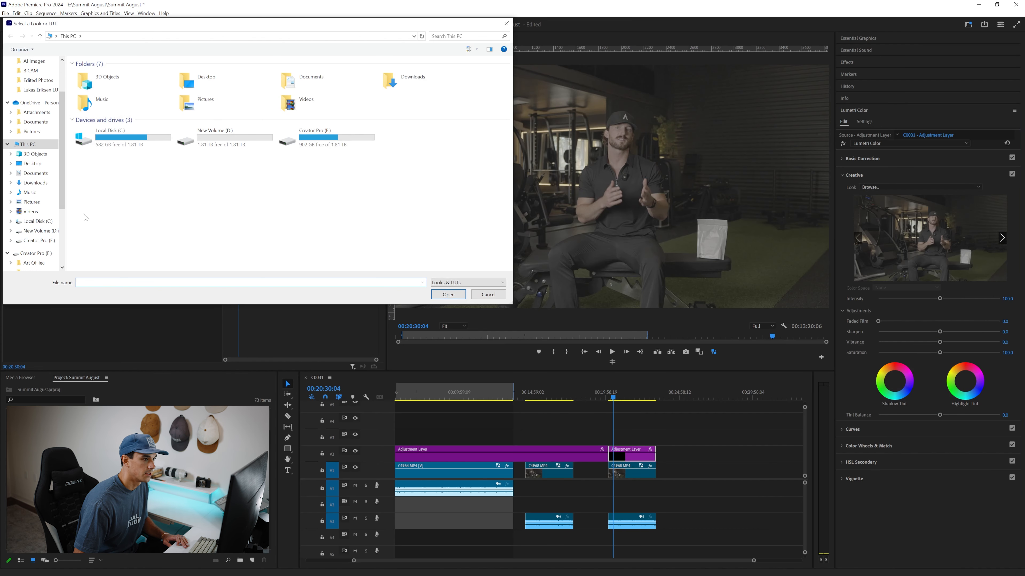
pyautogui.click(39, 240)
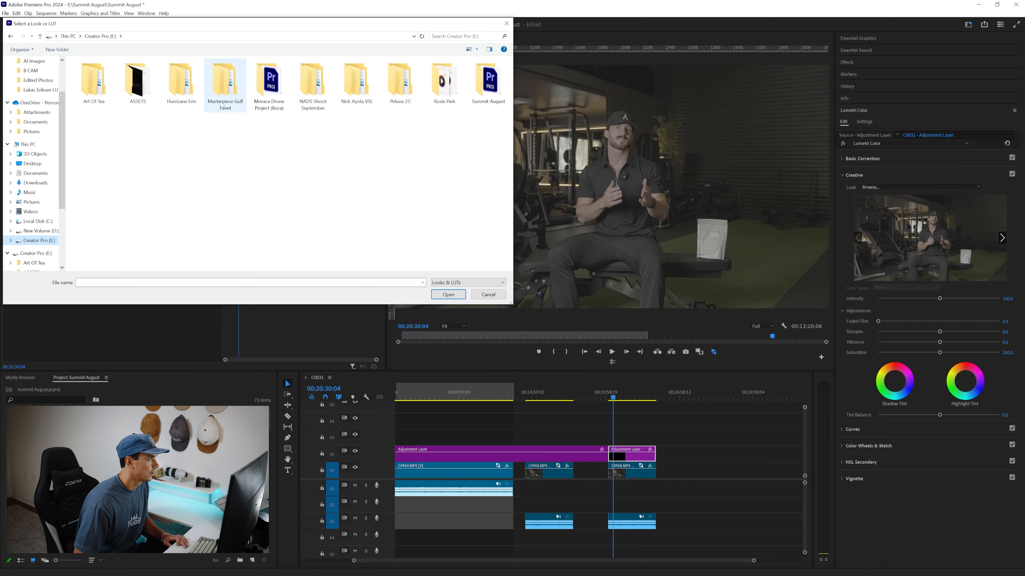
pyautogui.doubleClick(147, 82)
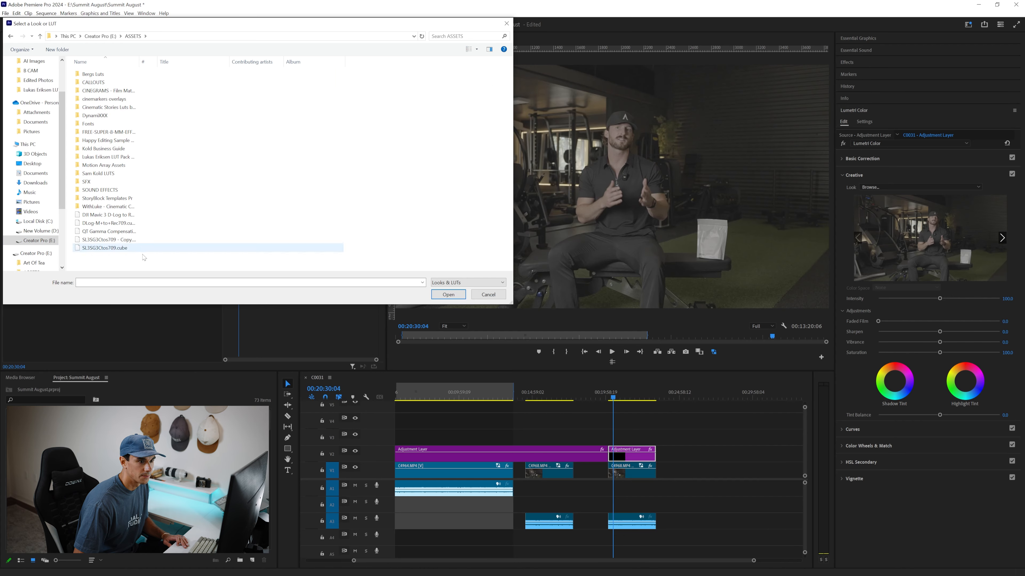
pyautogui.click(129, 248)
pyautogui.click(446, 295)
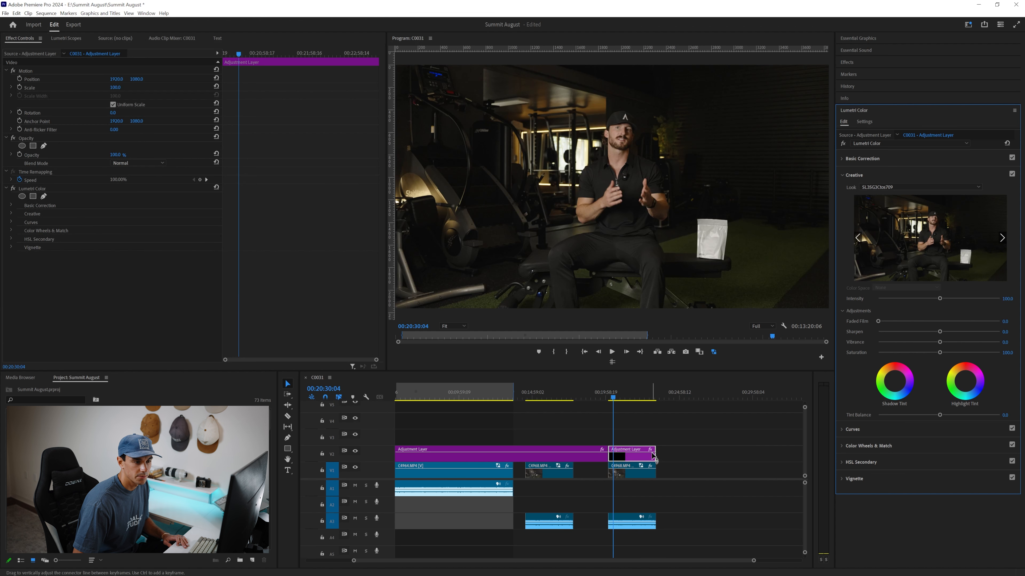
pyautogui.click(630, 457)
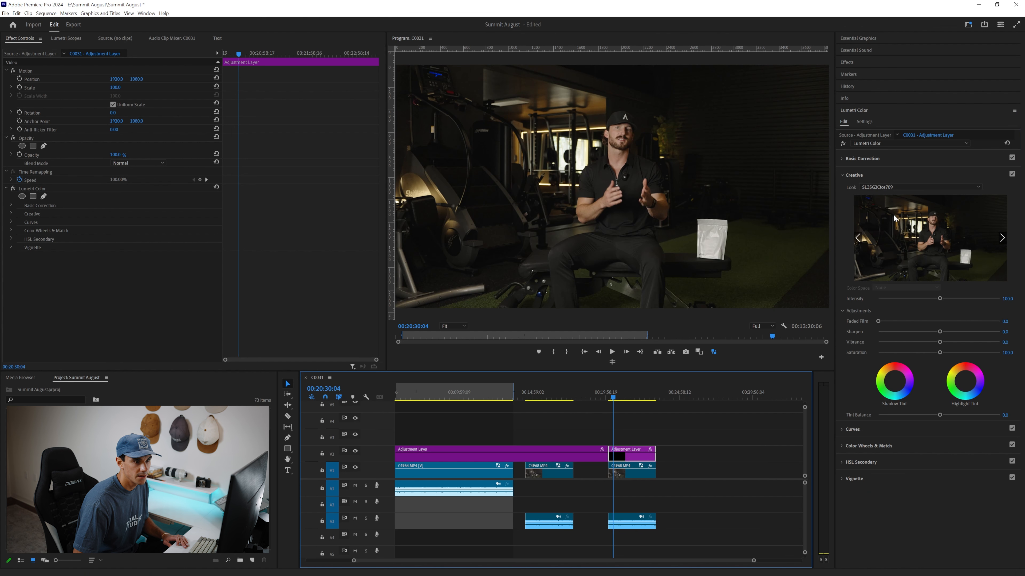
pyautogui.click(863, 176)
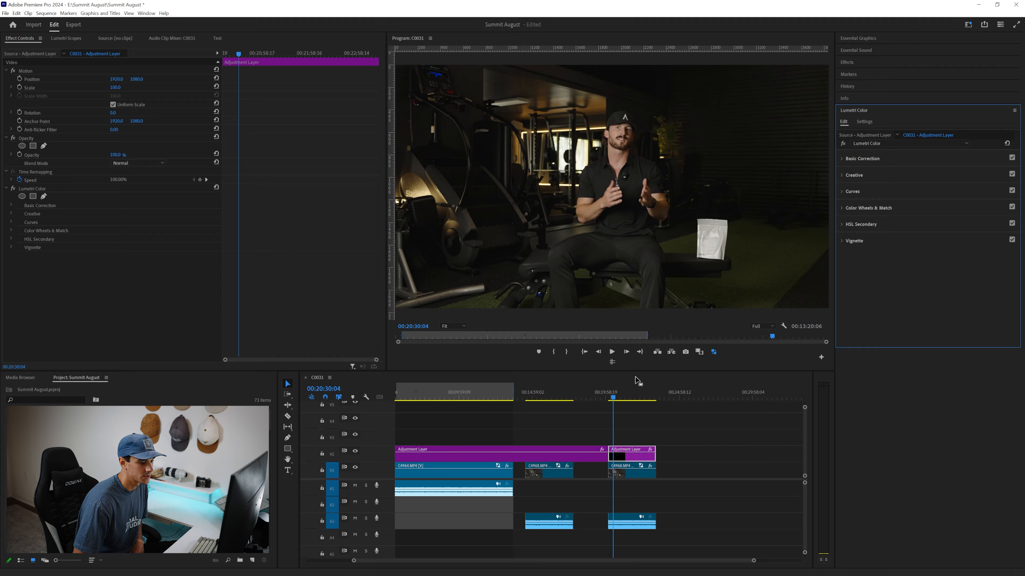
# Step: Set the tint to 2.5 and the temperature to 2.0 on the interview clip beneath the last adjustment layer
pyautogui.click(628, 477)
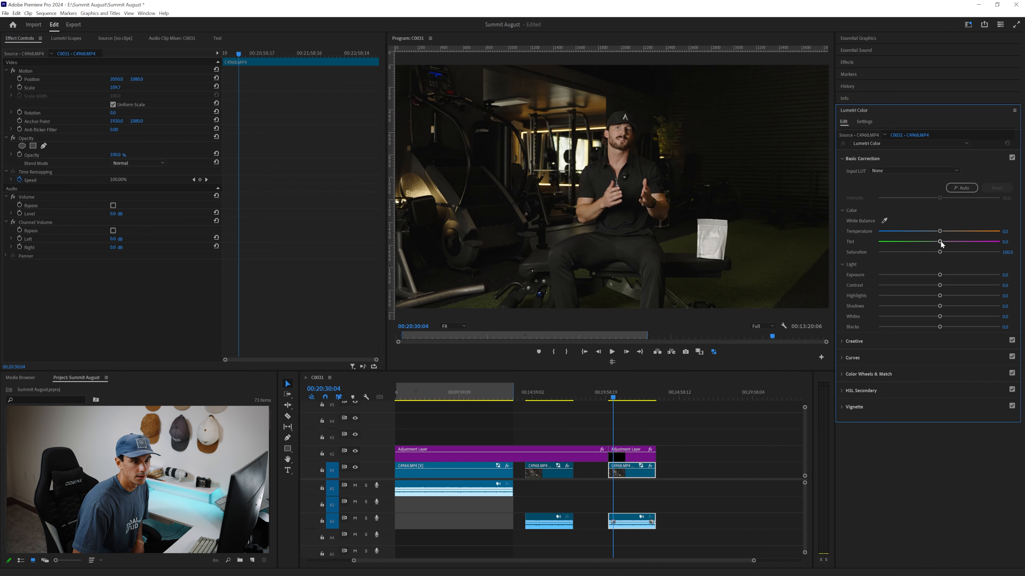
pyautogui.click(1005, 242)
pyautogui.write('2')
pyautogui.press('Return')
pyautogui.moveTo(1007, 243); pyautogui.dragTo(1009, 243)
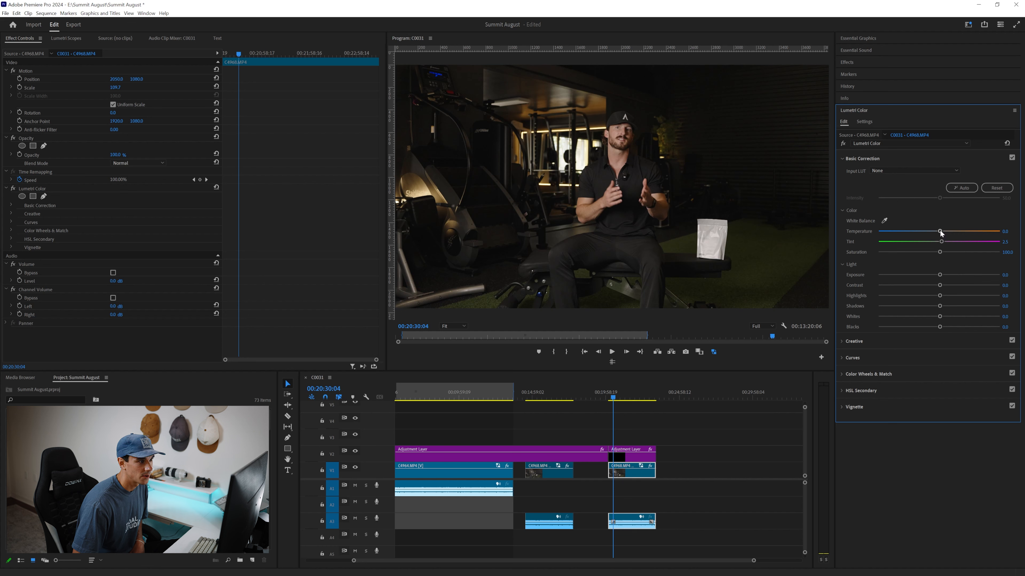
pyautogui.moveTo(941, 232); pyautogui.dragTo(942, 232)
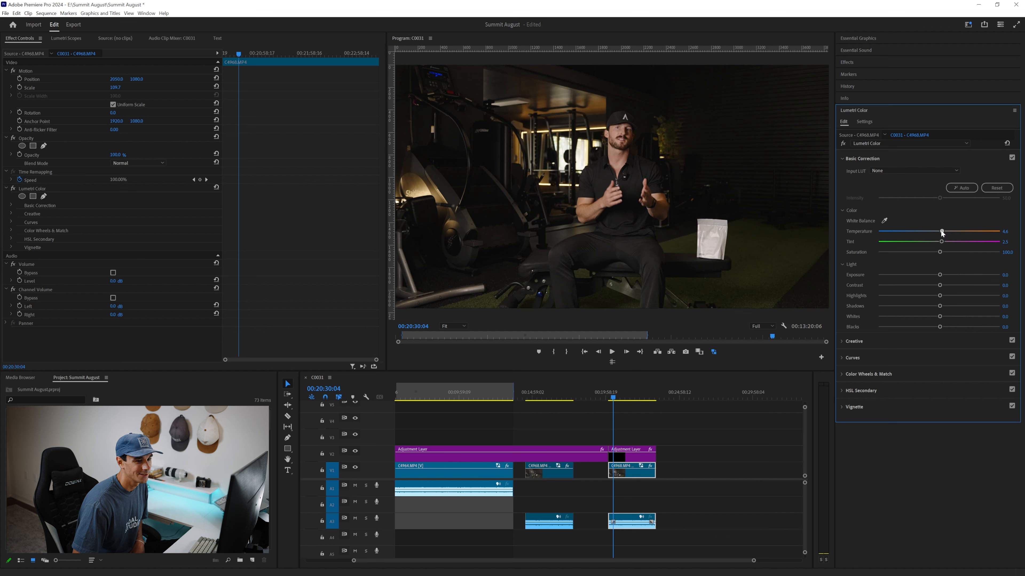
pyautogui.moveTo(942, 233); pyautogui.dragTo(940, 234)
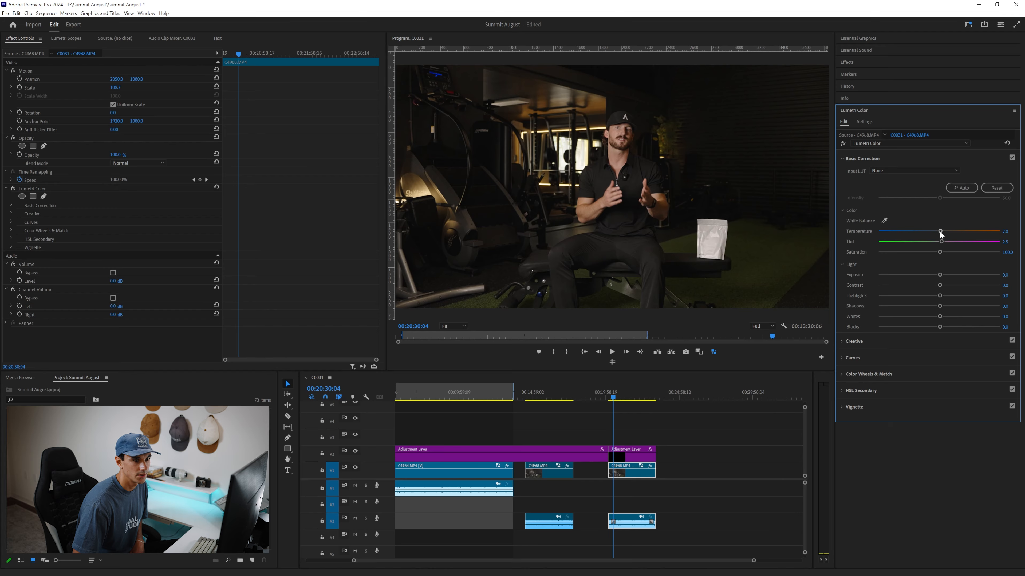
pyautogui.moveTo(941, 235); pyautogui.dragTo(940, 234)
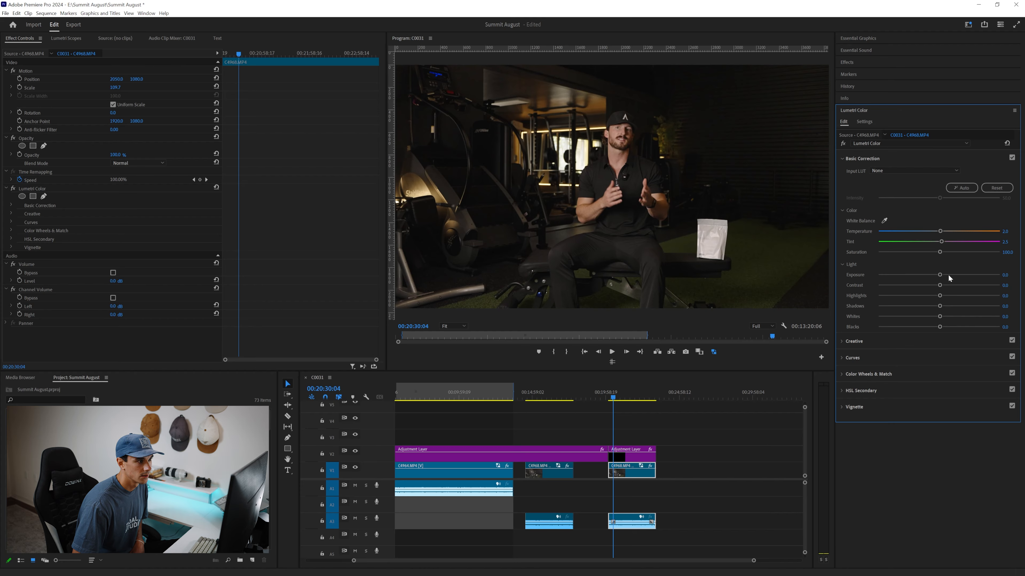
# Step: Set the clip's exposure to 0.1 and contrast to 14.5, with slightly lowered shadows and slightly raised whites
pyautogui.moveTo(940, 276); pyautogui.dragTo(942, 276)
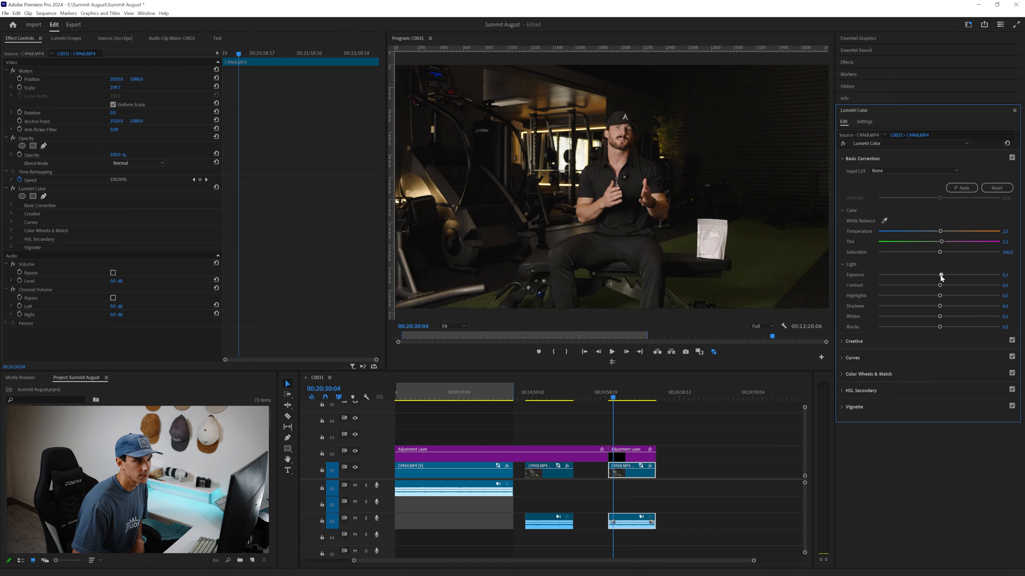
pyautogui.moveTo(941, 276); pyautogui.dragTo(948, 286)
# Step: Compare the interview clip with and without its Lumetri Color correction by bypassing the effect repeatedly
pyautogui.click(842, 144)
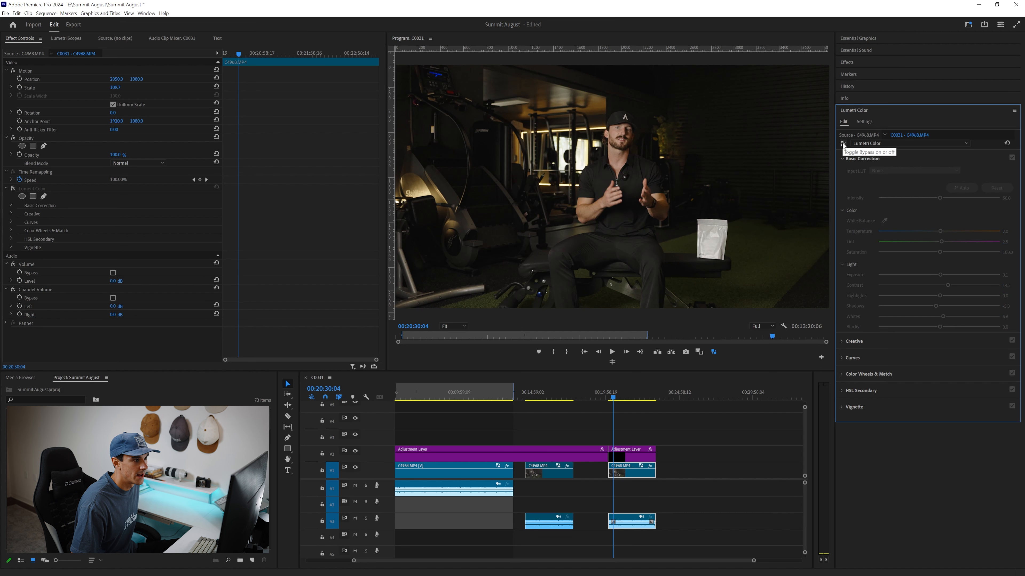
pyautogui.click(842, 144)
pyautogui.click(843, 144)
pyautogui.click(842, 144)
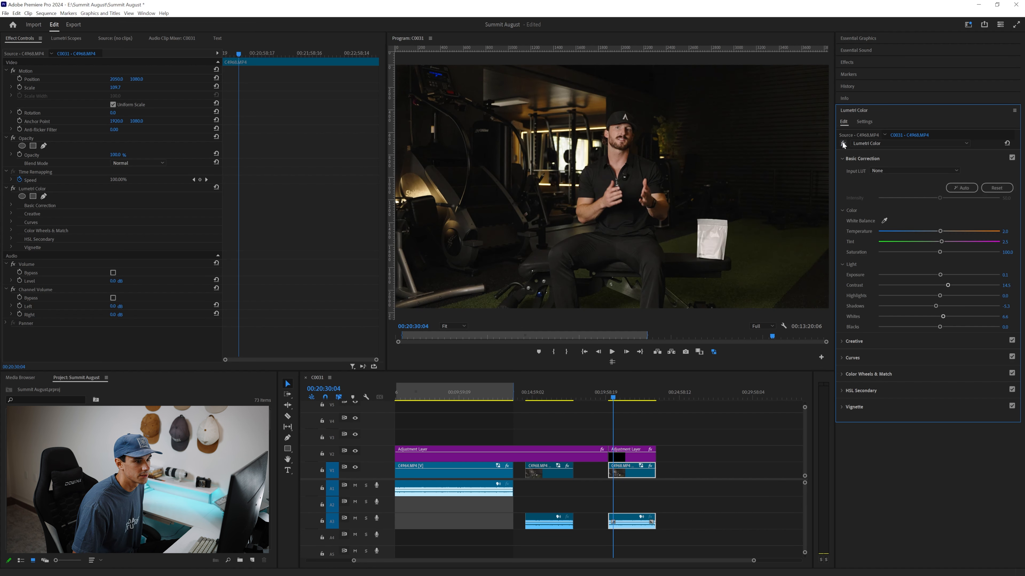
pyautogui.click(843, 143)
pyautogui.click(843, 144)
pyautogui.click(842, 143)
pyautogui.click(843, 143)
pyautogui.click(842, 143)
pyautogui.click(843, 143)
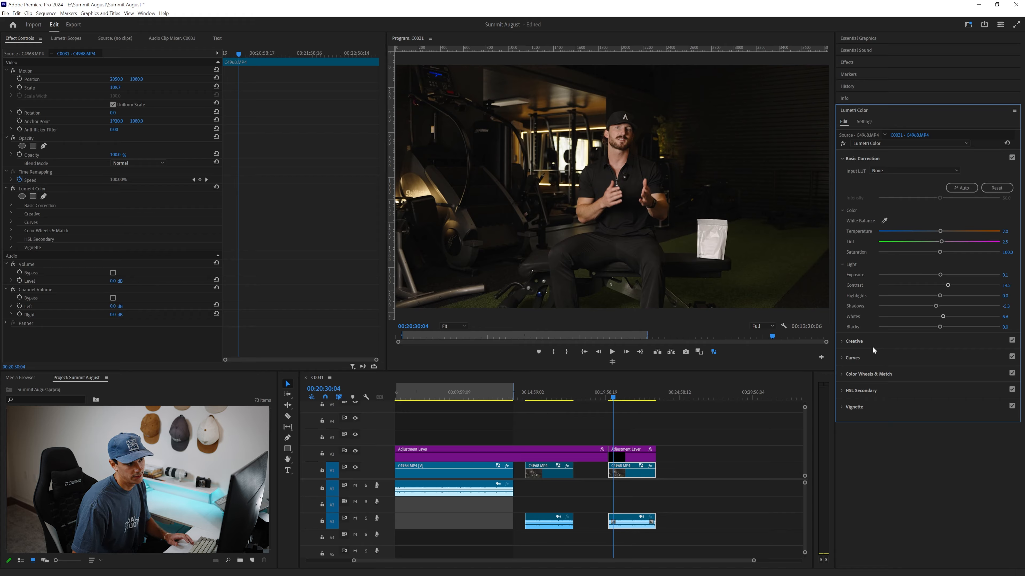
# Step: Set the clip's creative sharpening to 19.1 and its vibrance to about 24
pyautogui.click(855, 341)
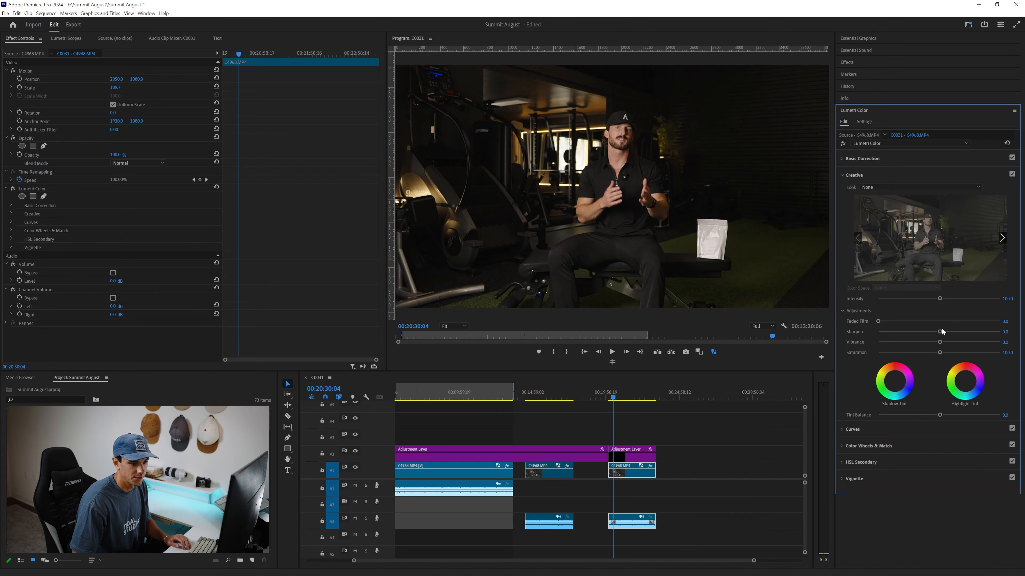
pyautogui.moveTo(940, 333); pyautogui.dragTo(951, 334)
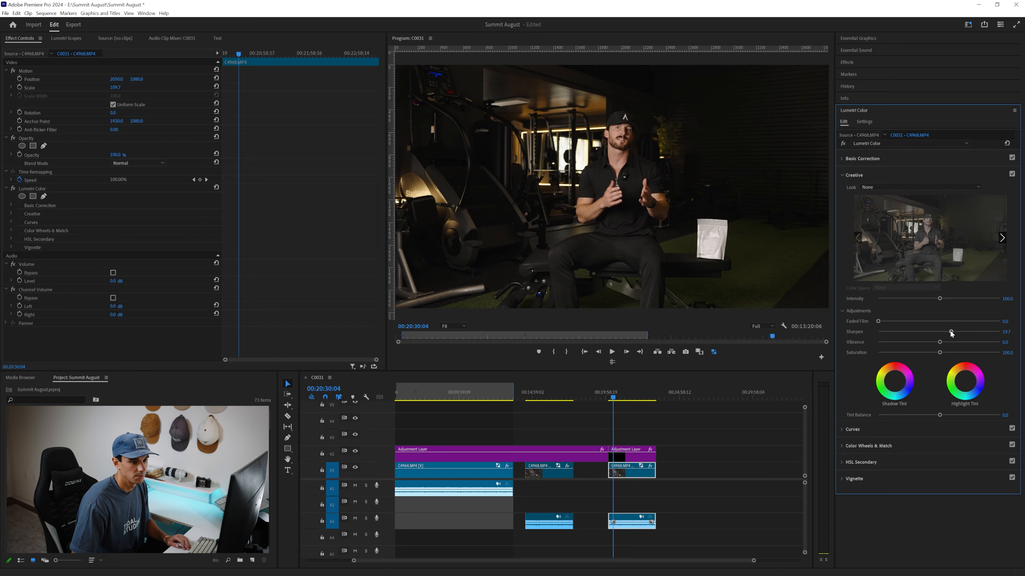
pyautogui.moveTo(951, 333); pyautogui.dragTo(954, 343)
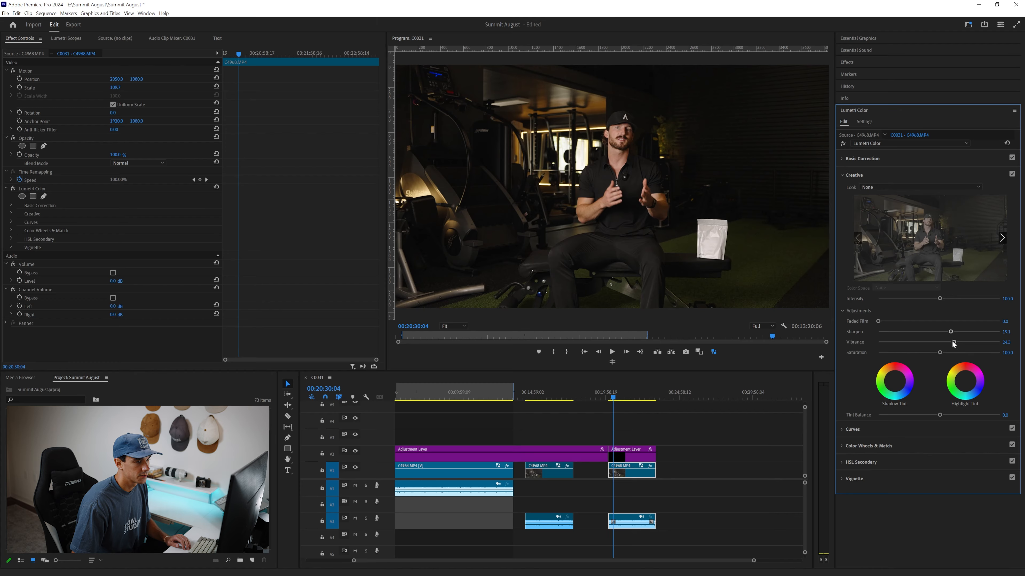
# Step: Add a shadow point and a midtone point to the clip's white RGB curve and pull the shadow point slightly down
pyautogui.click(852, 429)
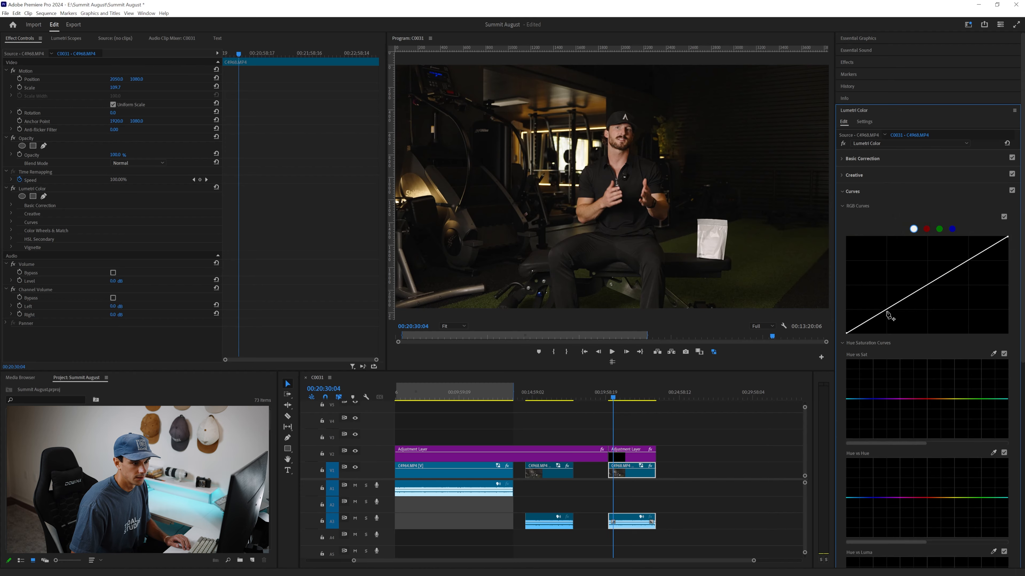
pyautogui.click(880, 314)
pyautogui.click(927, 285)
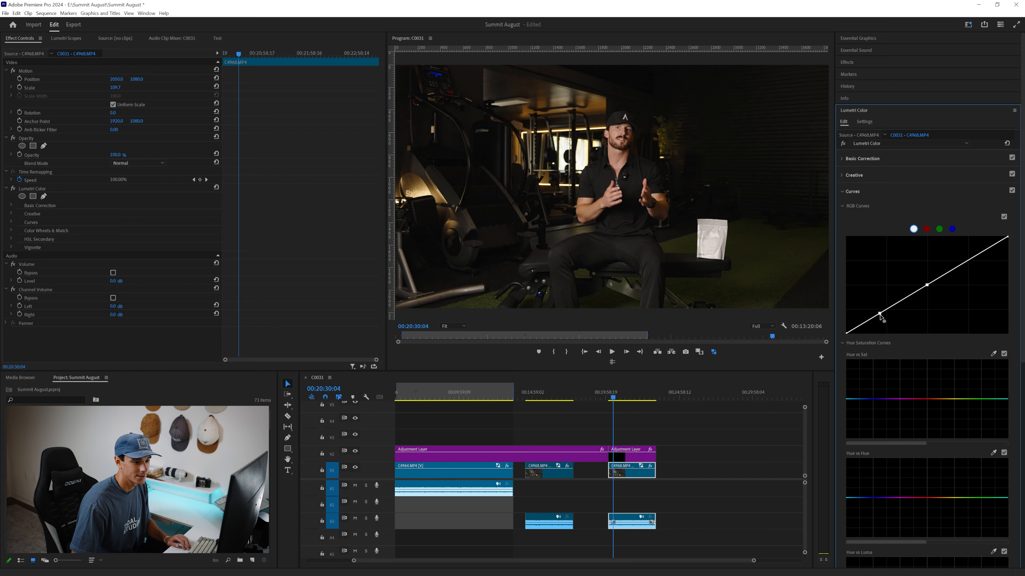
pyautogui.moveTo(879, 314); pyautogui.dragTo(880, 317)
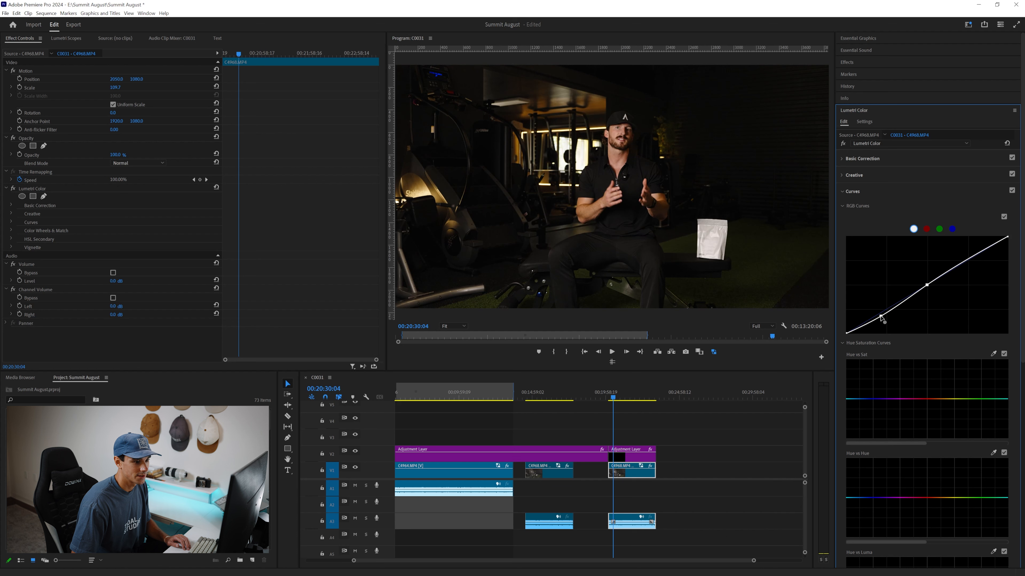
pyautogui.moveTo(880, 317); pyautogui.dragTo(881, 315)
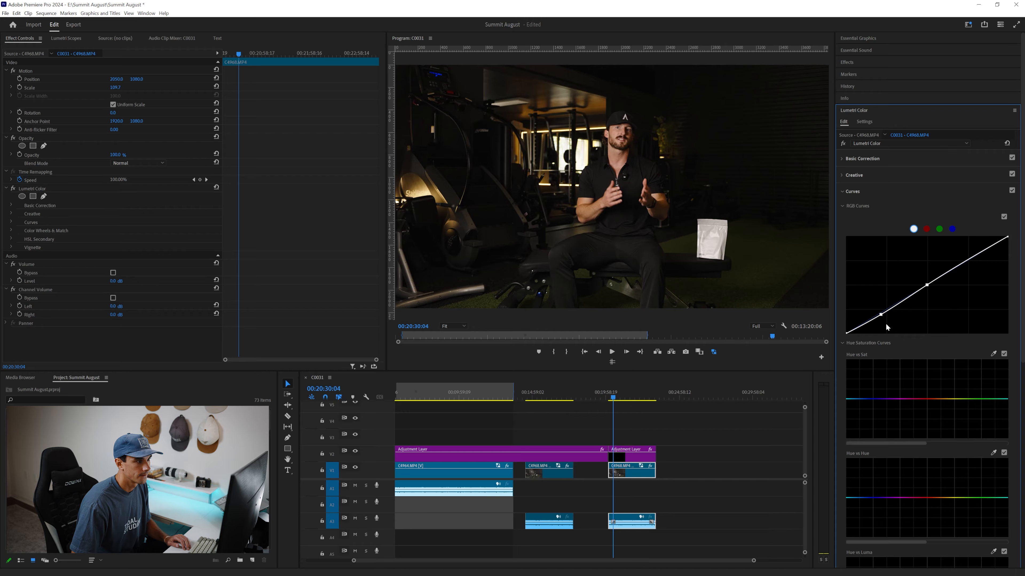
# Step: Raise the clip's Basic Correction shadows to about 1.3
pyautogui.click(850, 158)
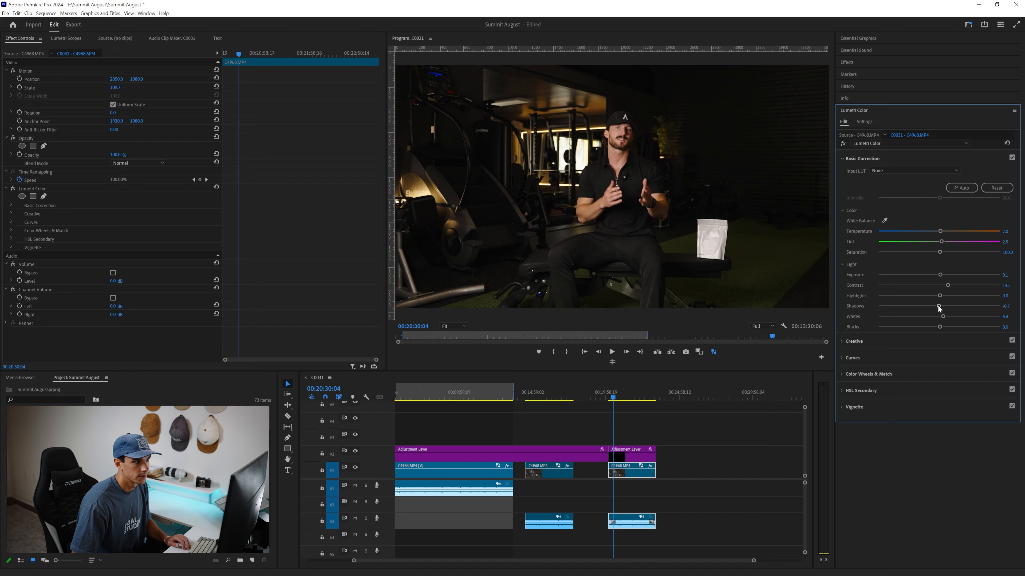
pyautogui.moveTo(938, 306); pyautogui.dragTo(939, 306)
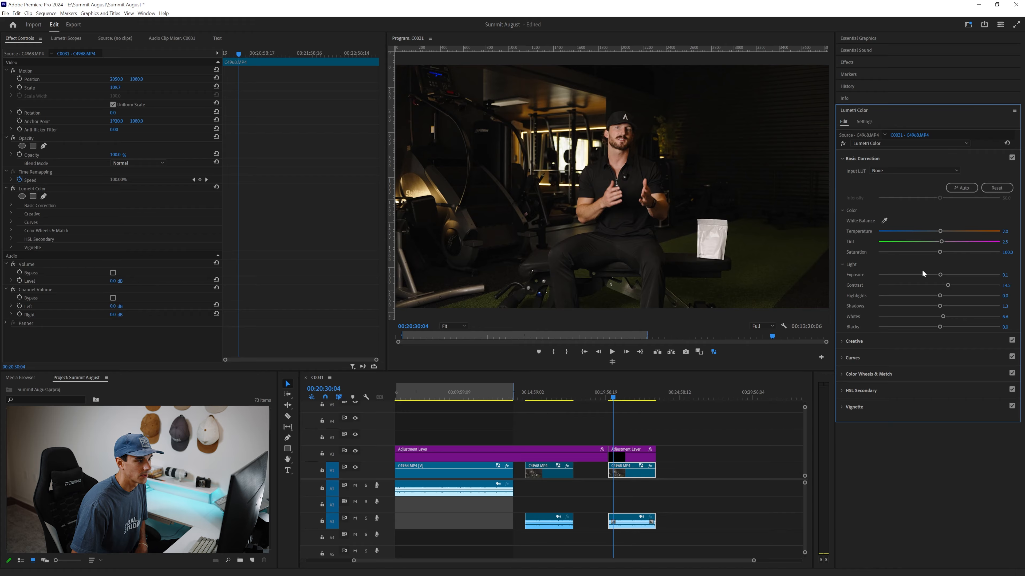
# Step: Apply the LUT 12 - Lundmark file from the LUT Pack 2.0 folder as the clip's creative look, at about 15 intensity
pyautogui.scroll(-1, 901, 300)
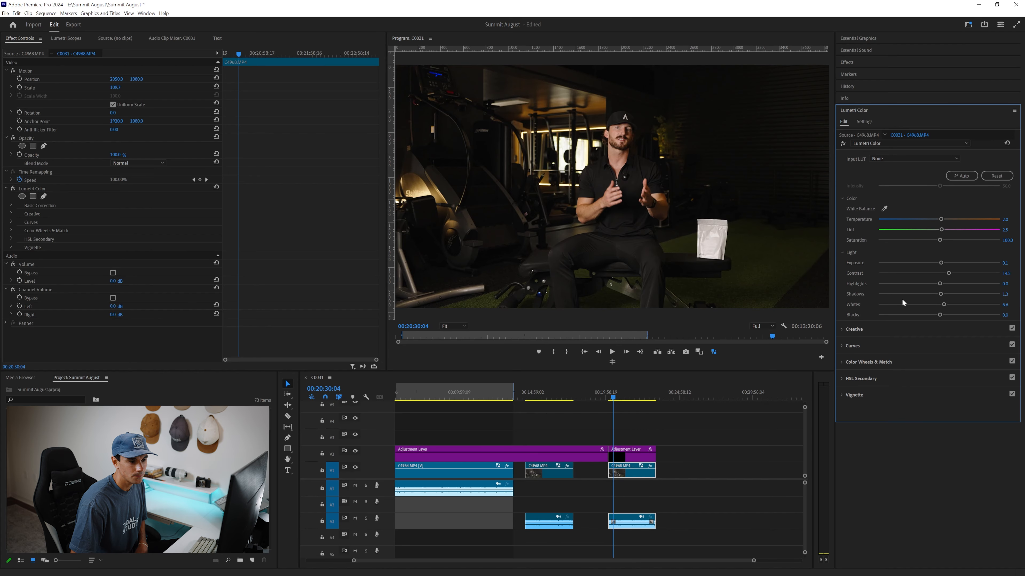
pyautogui.click(854, 330)
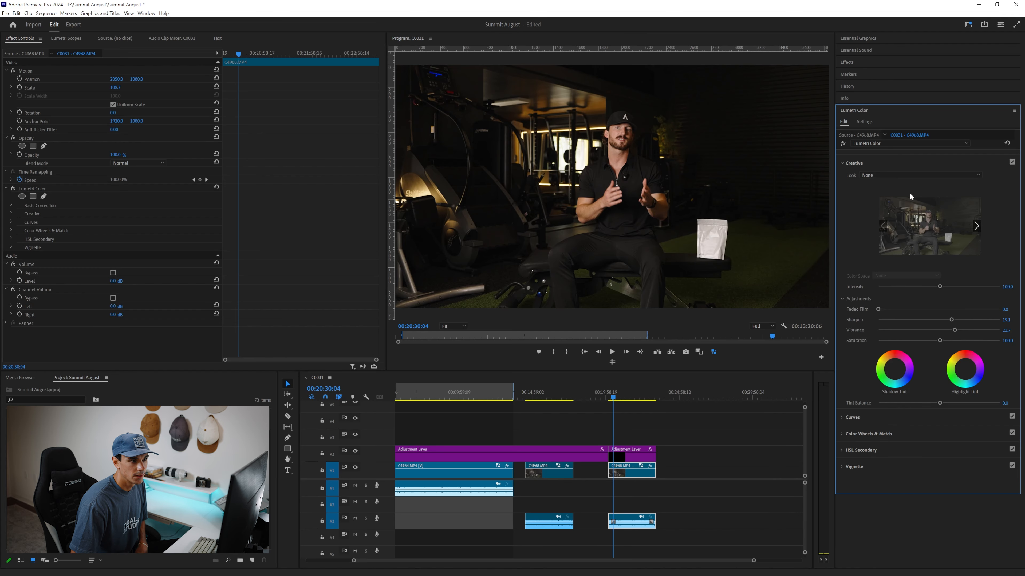
pyautogui.click(904, 174)
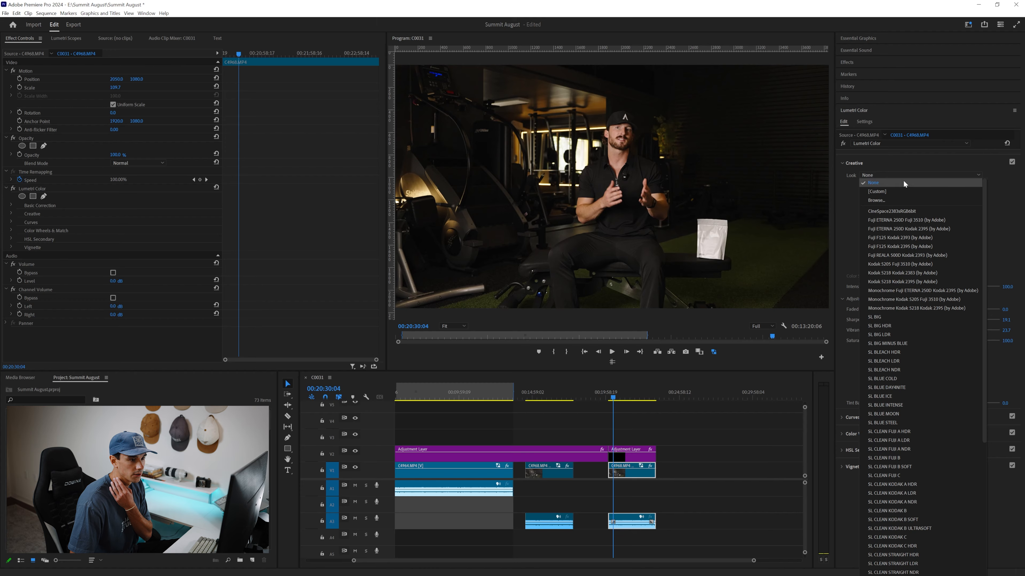
pyautogui.click(890, 198)
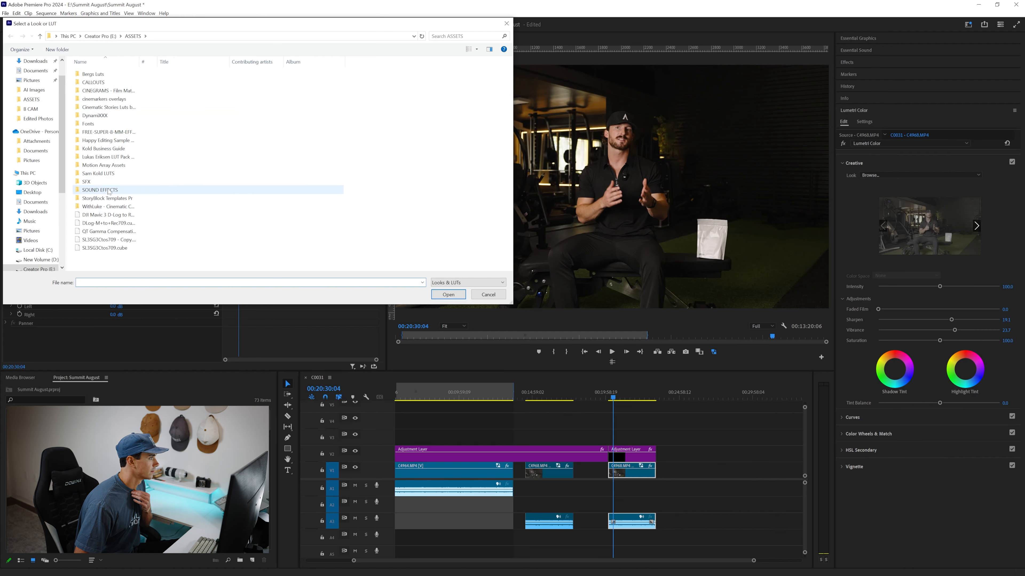
pyautogui.doubleClick(100, 157)
pyautogui.click(109, 166)
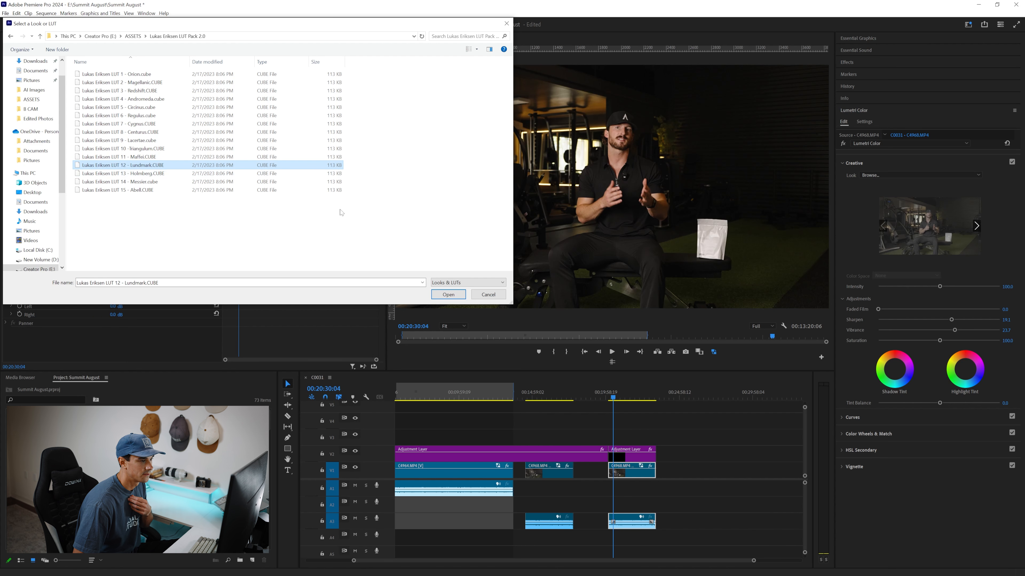
pyautogui.click(453, 295)
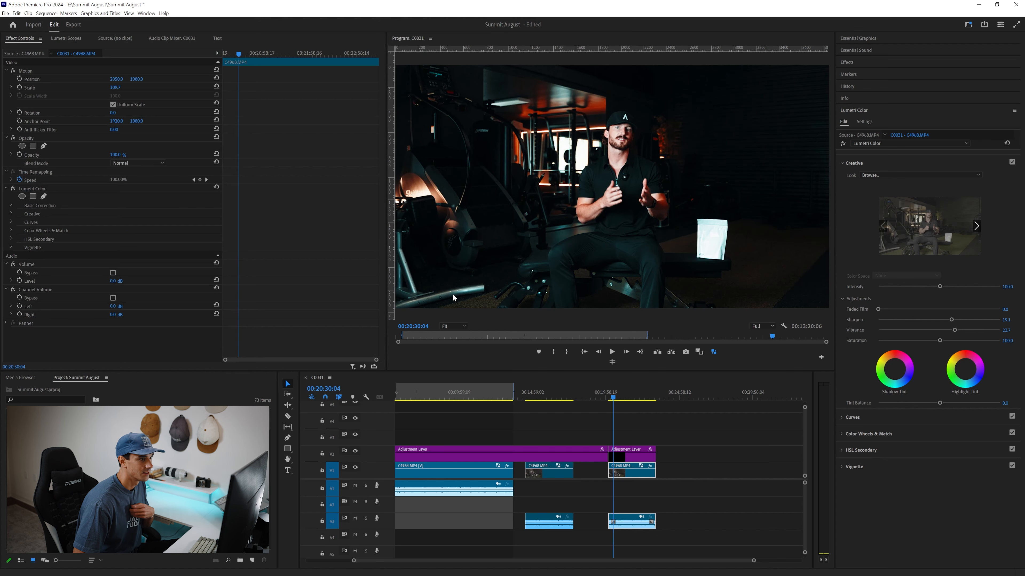
pyautogui.click(896, 286)
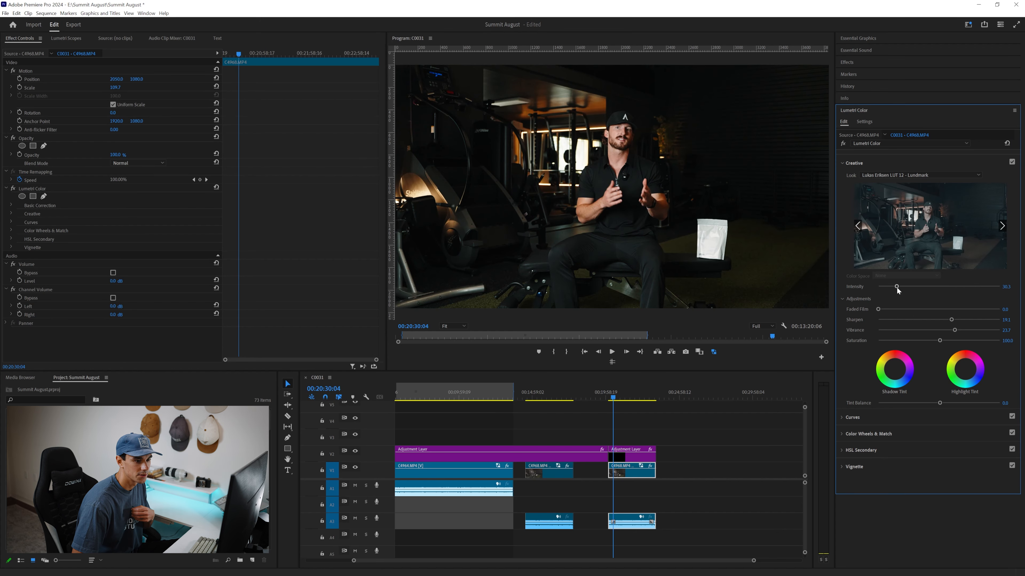
pyautogui.moveTo(891, 285); pyautogui.dragTo(885, 285)
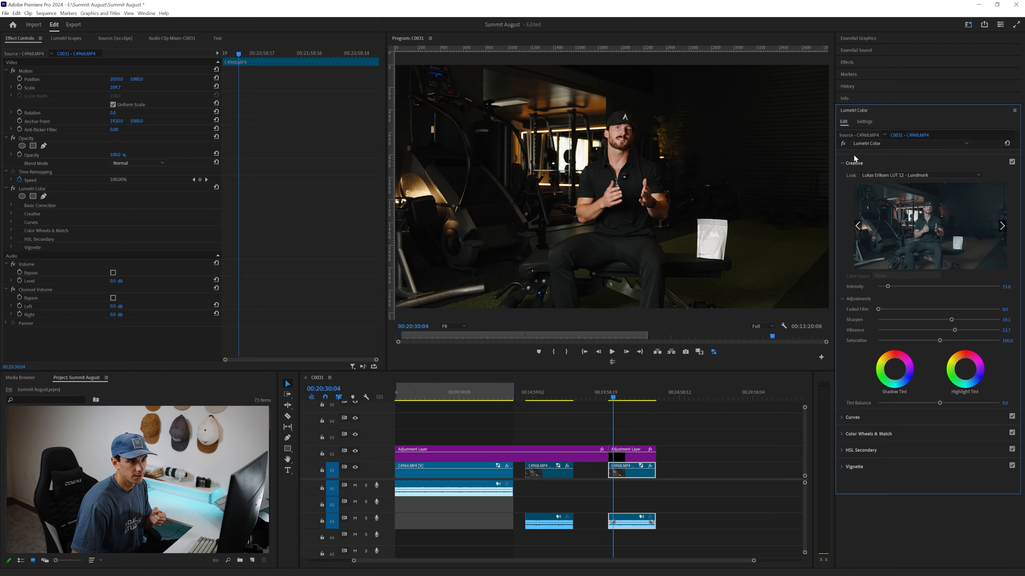
# Step: Compare the interview shot with and without the clip's whole Lumetri Color effect
pyautogui.click(843, 143)
pyautogui.click(843, 144)
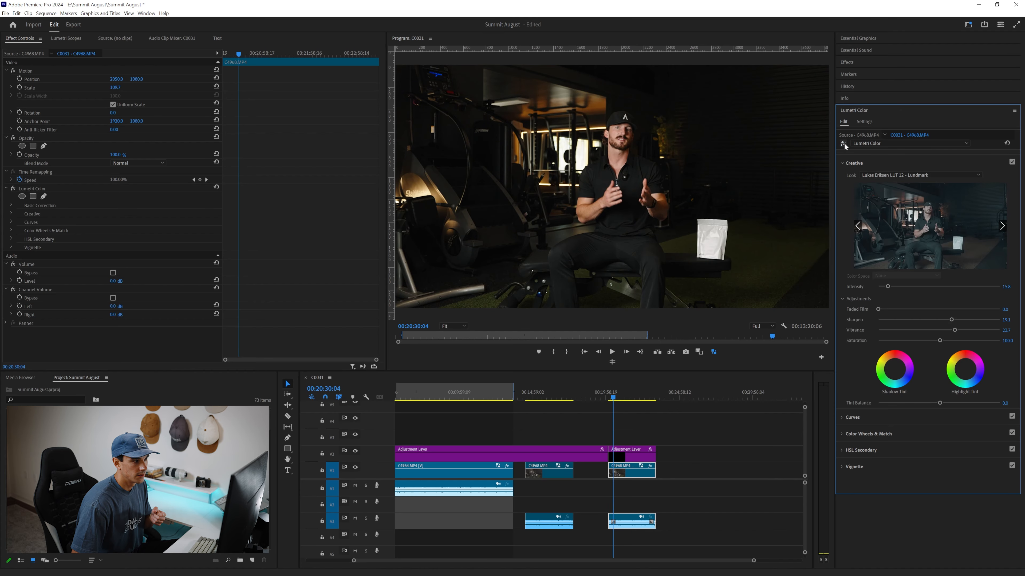
pyautogui.click(843, 144)
pyautogui.click(844, 143)
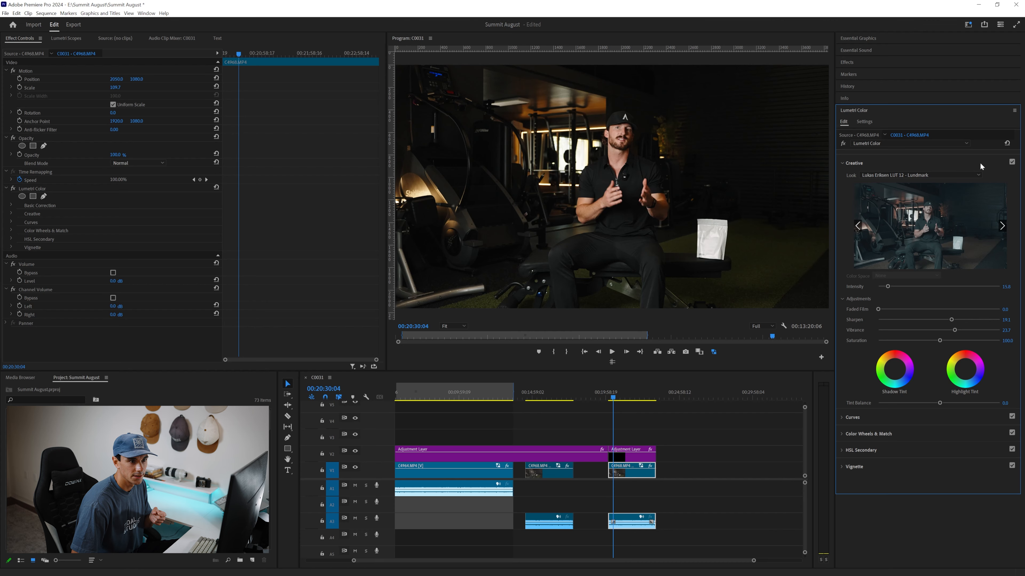
# Step: Compare the interview shot with the clip's Creative adjustments switched off and on several times
pyautogui.click(1012, 163)
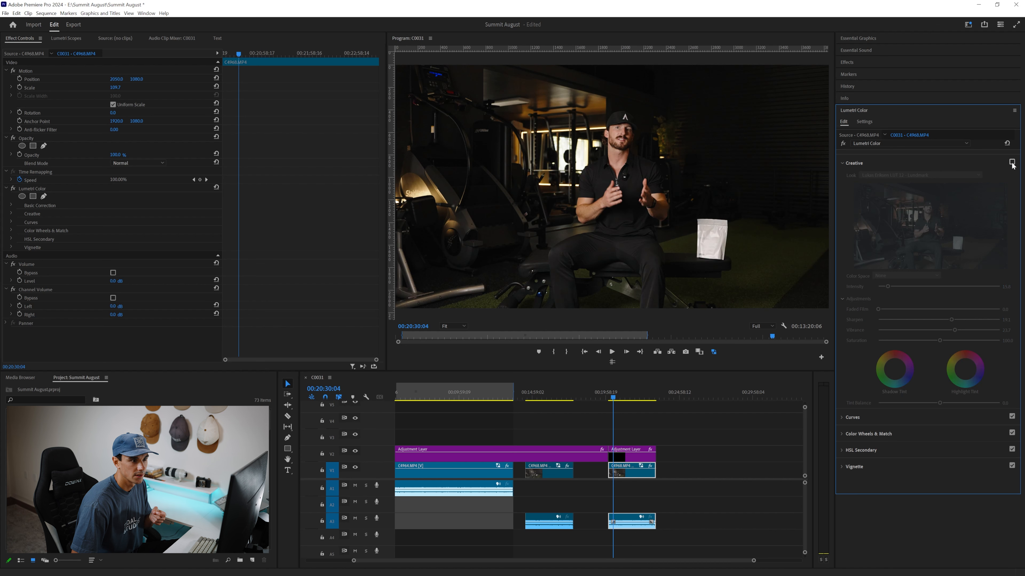
pyautogui.click(1012, 163)
pyautogui.click(1012, 163)
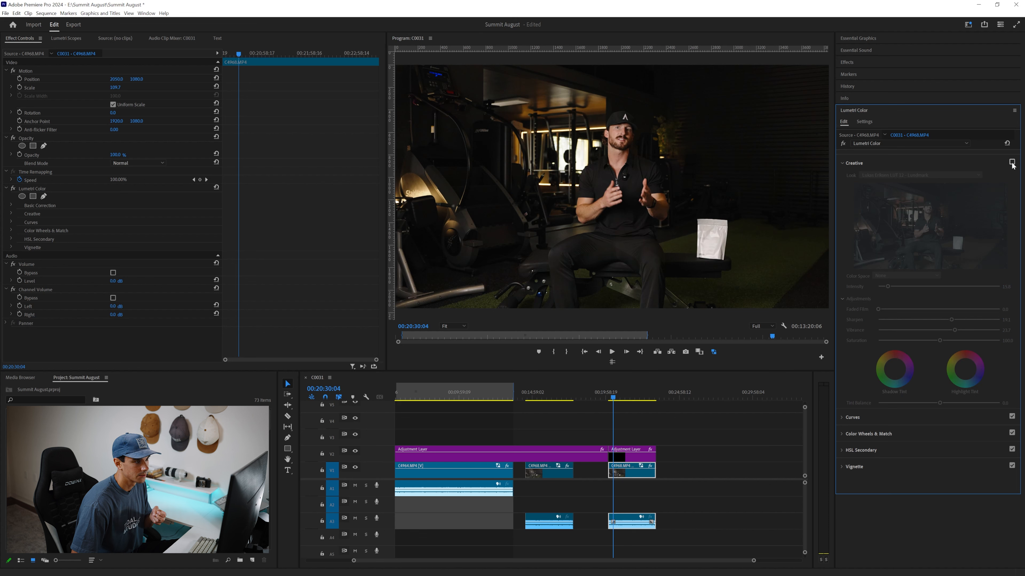
pyautogui.click(1011, 163)
pyautogui.click(1012, 163)
pyautogui.click(1012, 163)
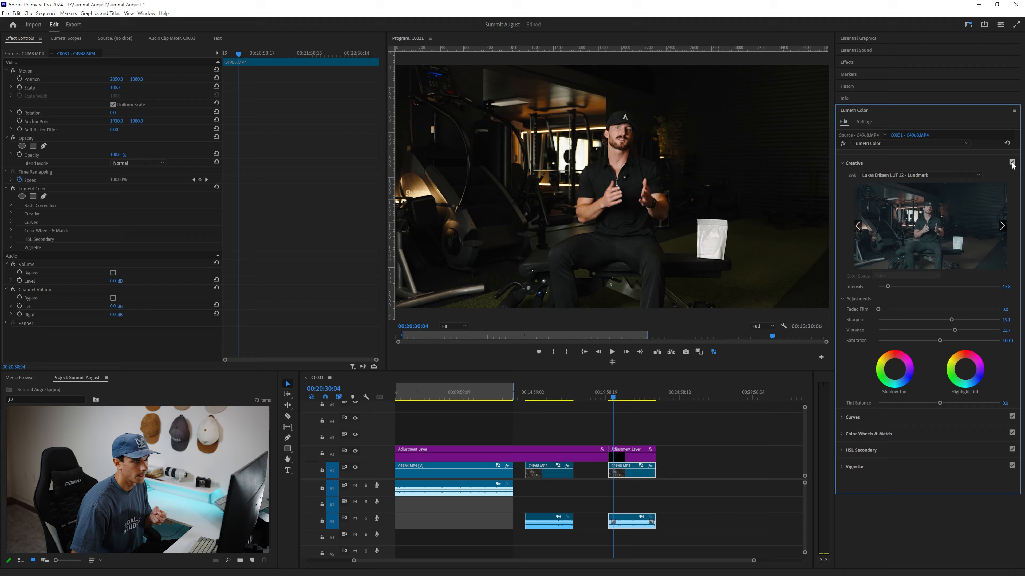
pyautogui.click(1012, 162)
pyautogui.click(1012, 162)
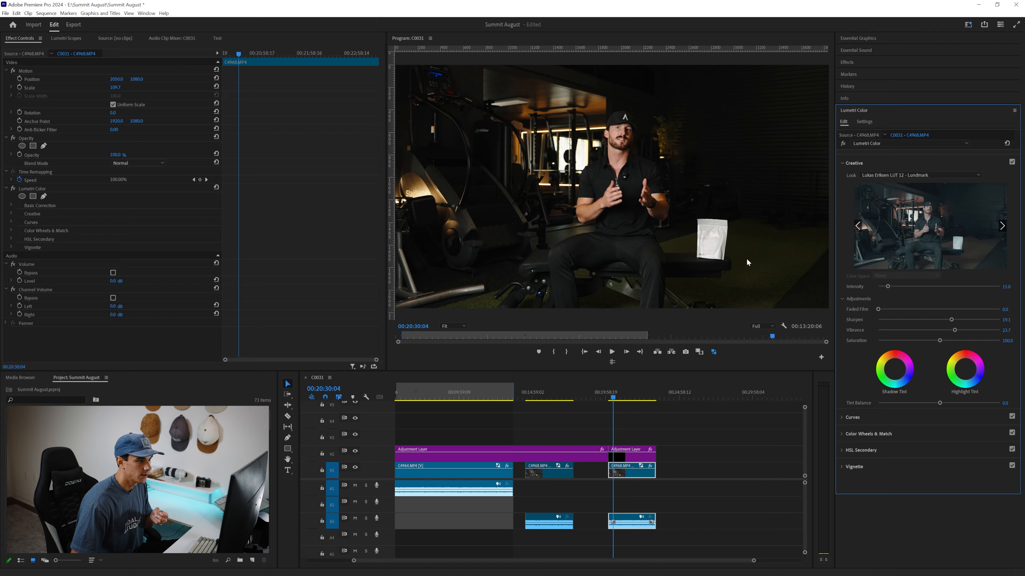
# Step: Open the clip's Color Wheels & Match settings and try a tiny nudge of the shadows wheel
pyautogui.click(868, 434)
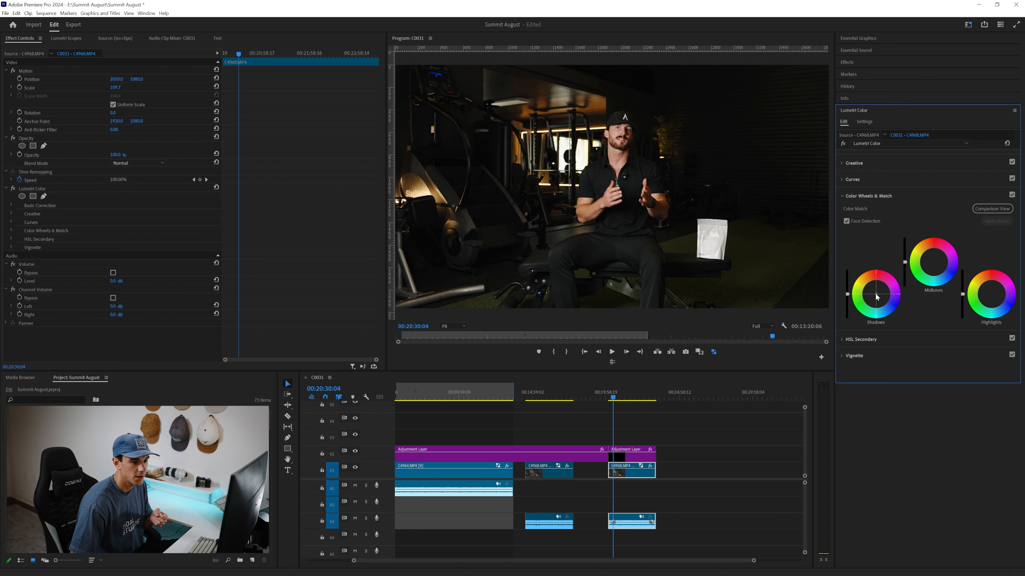
pyautogui.moveTo(878, 297); pyautogui.dragTo(877, 296)
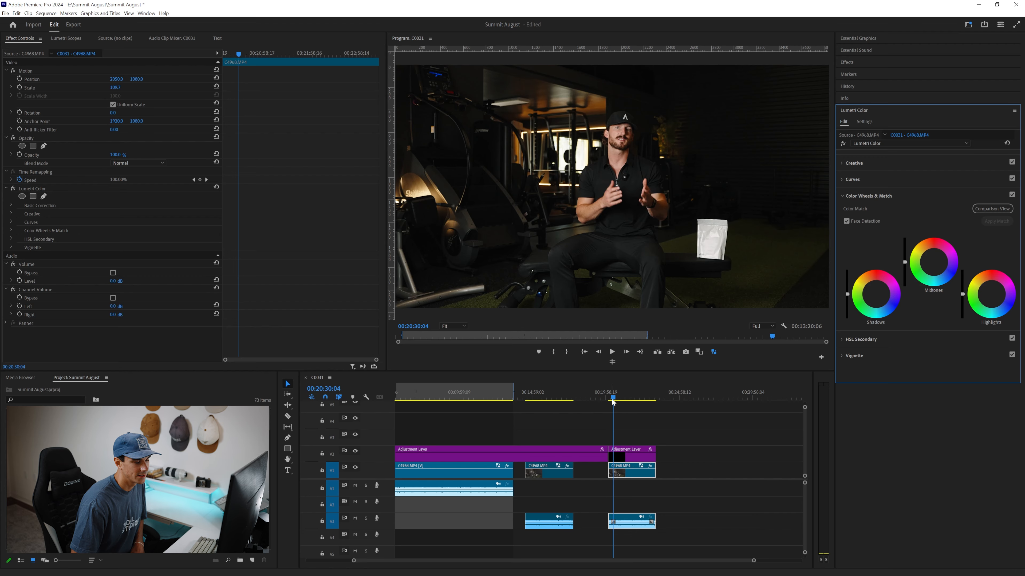
# Step: Preview the graded interview around 00:20:34:01 and bypass the V2 adjustment layers and the clip's Lumetri Color effect to see the ungraded log footage
pyautogui.moveTo(612, 400); pyautogui.dragTo(614, 401)
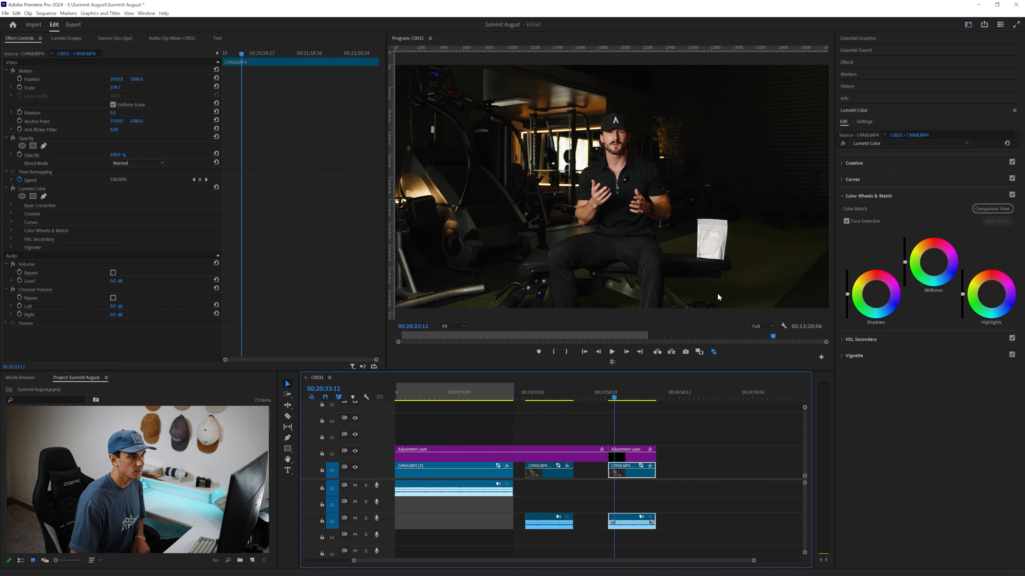
pyautogui.press('space')
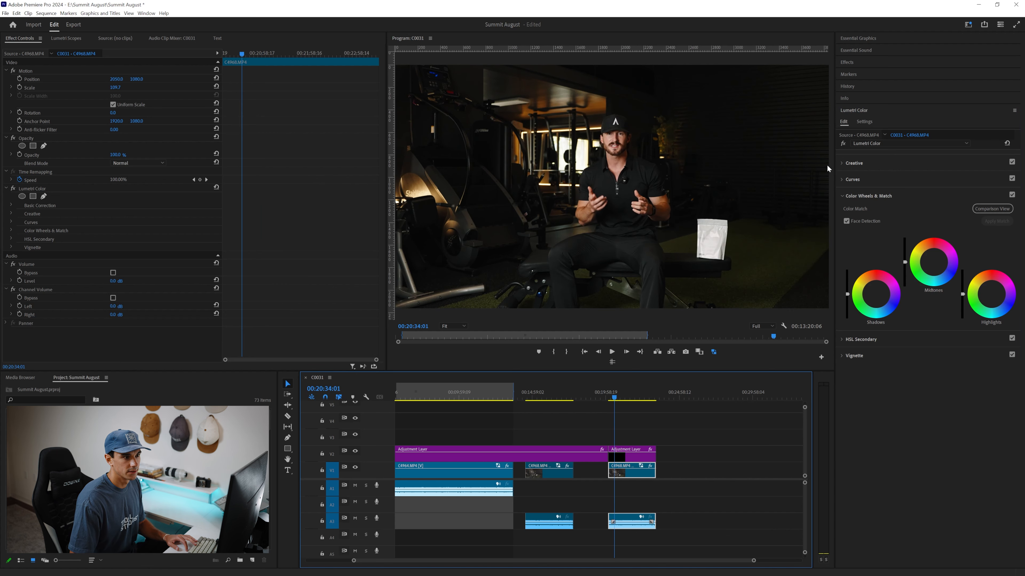
pyautogui.click(355, 451)
pyautogui.click(843, 143)
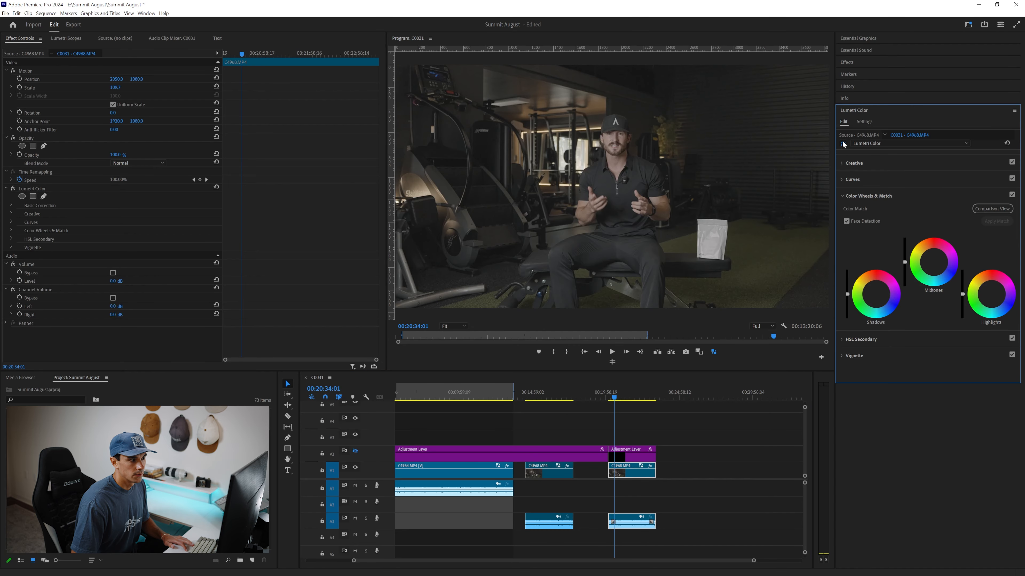
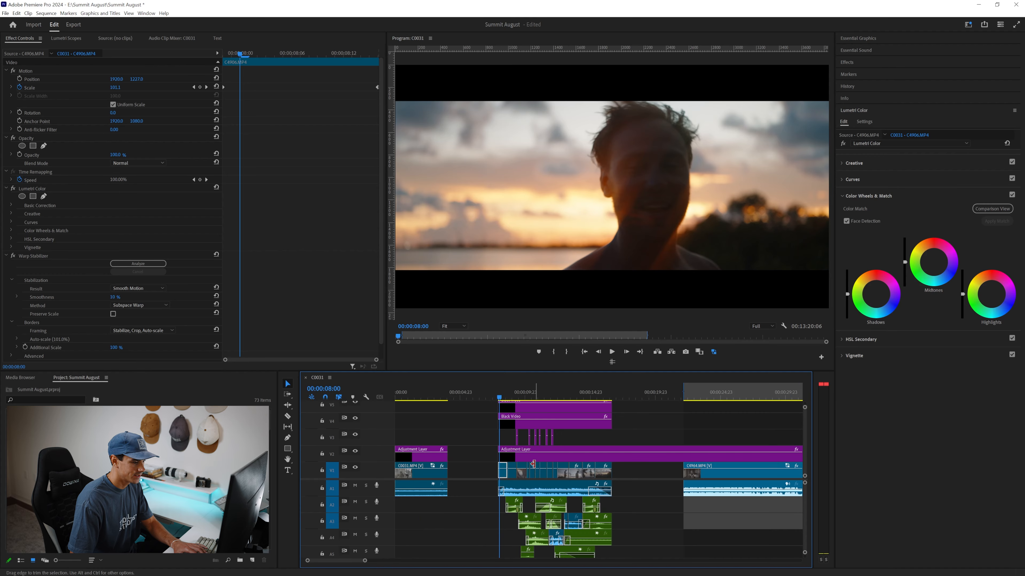
# Step: Scrub into the sunset montage near 00:00:09:21 and play it through to review its grade
pyautogui.press('=')
pyautogui.scroll(-2, 535, 467)
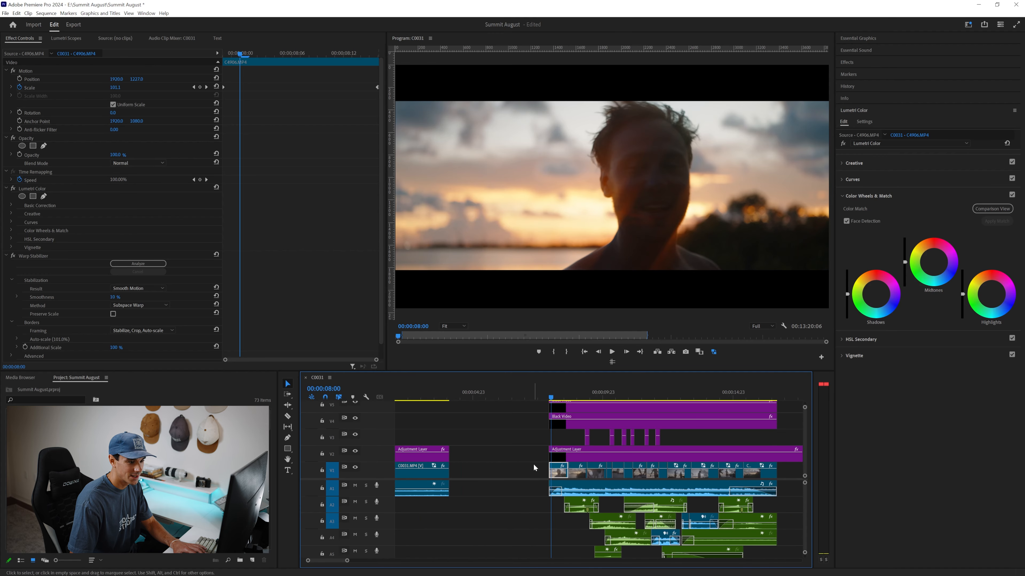
pyautogui.scroll(-2, 535, 468)
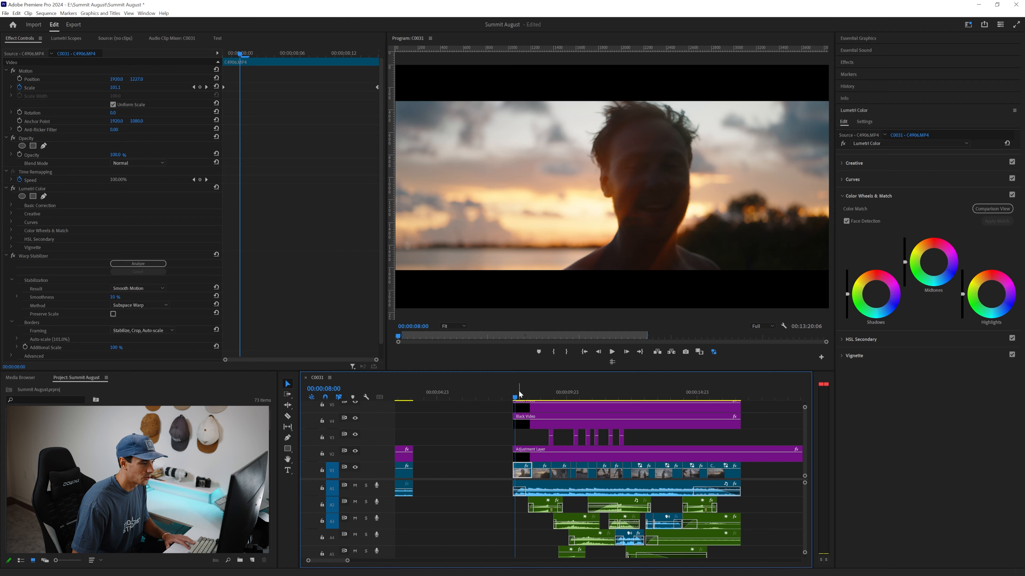
pyautogui.moveTo(520, 389); pyautogui.dragTo(572, 392)
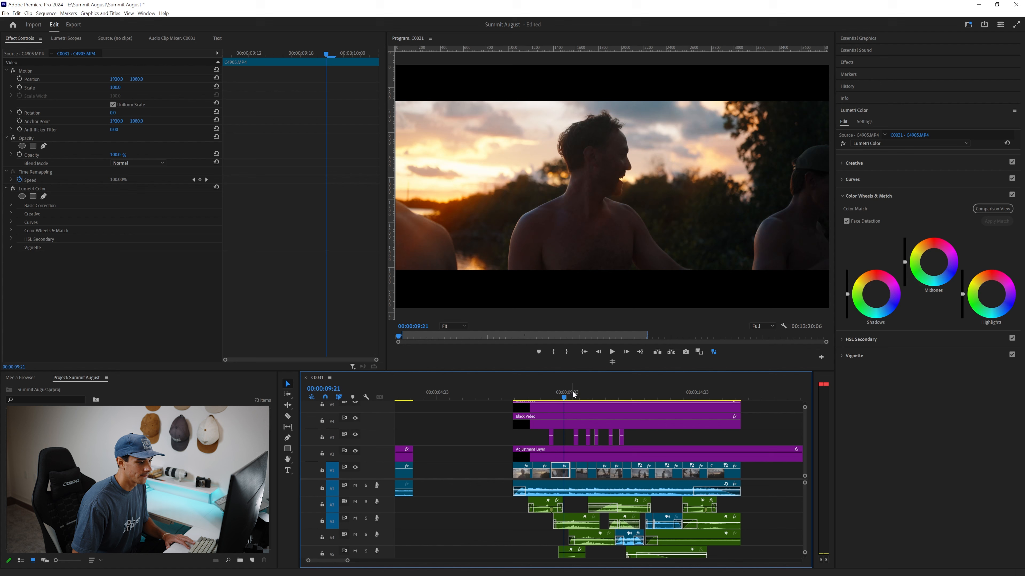
pyautogui.press('space')
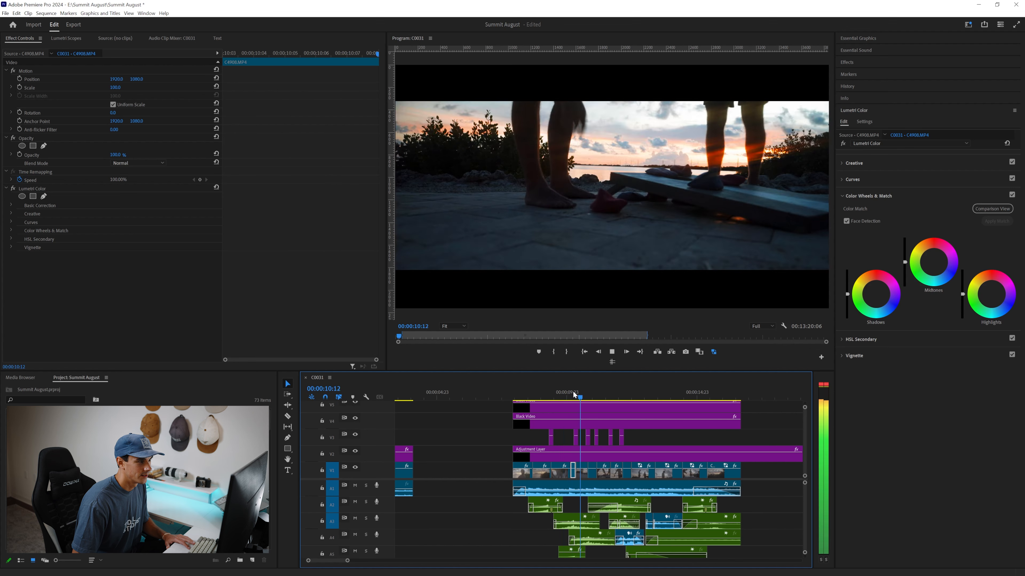
pyautogui.press('space')
pyautogui.press('space')
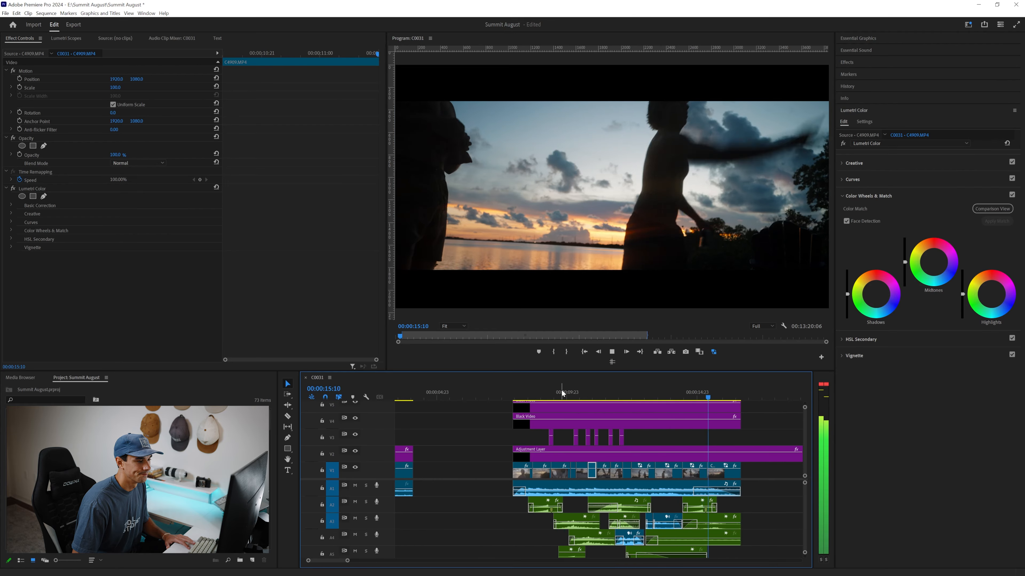
pyautogui.press('space')
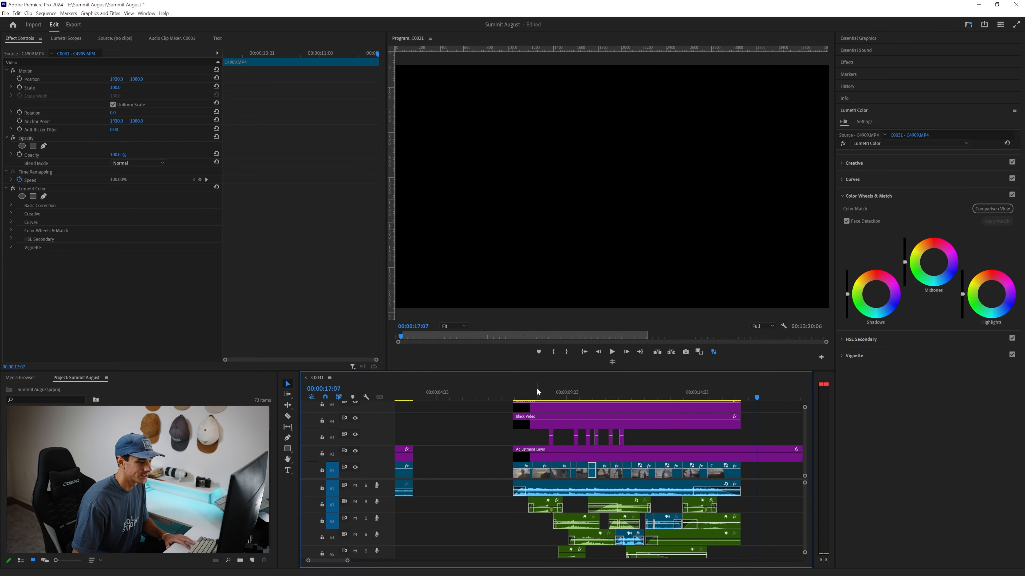
# Step: Replay the sunset montage from its opening silhouette shot to examine the graded shots in sequence
pyautogui.click(515, 393)
pyautogui.press('space')
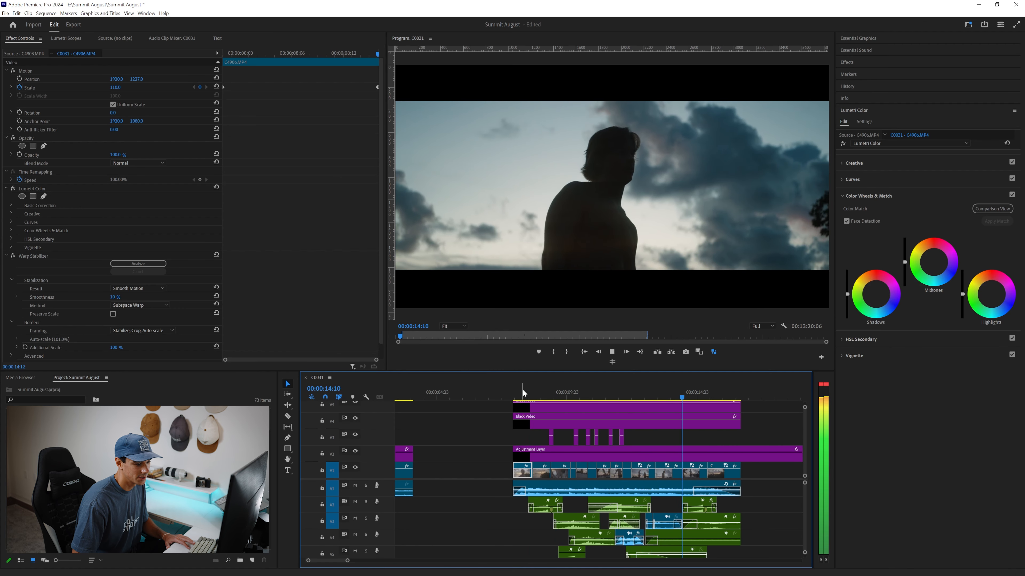
pyautogui.press('space')
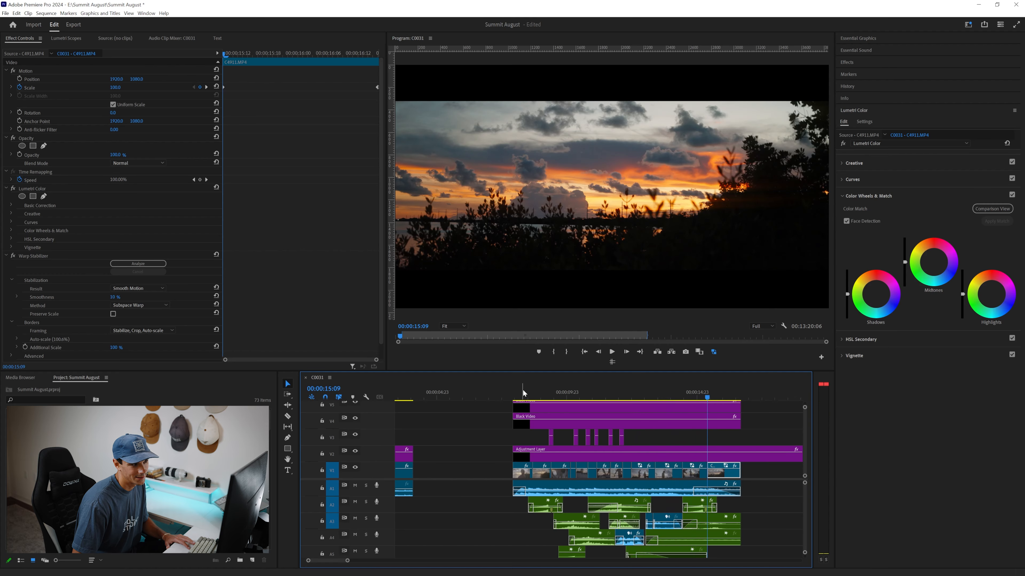
pyautogui.click(520, 388)
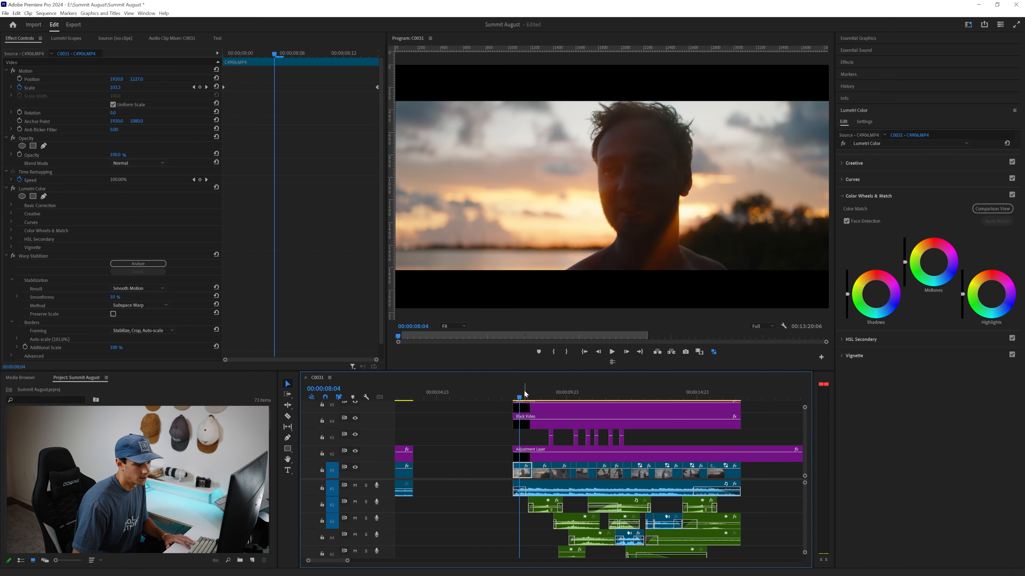
pyautogui.press('space')
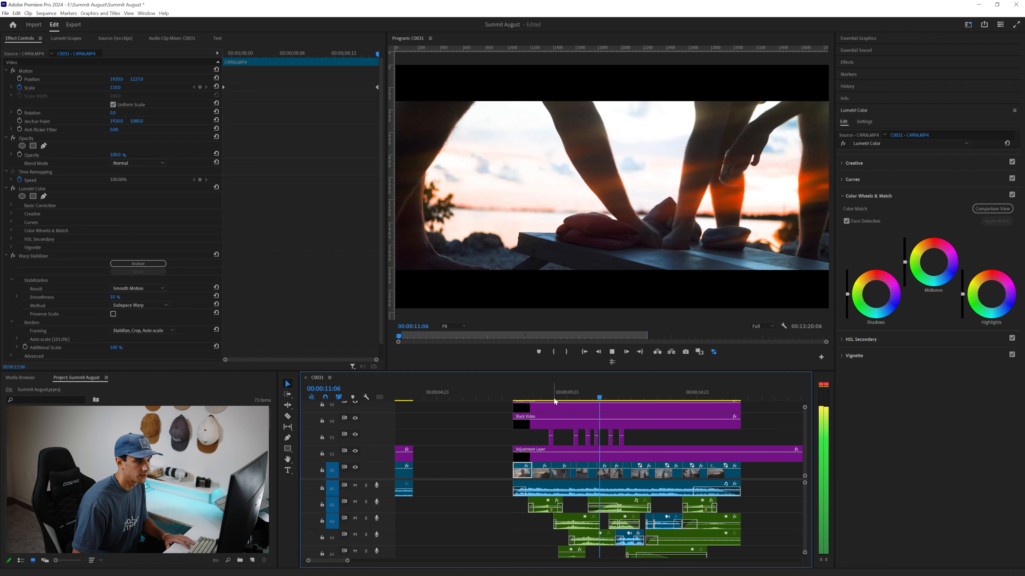
pyautogui.press('space')
# Step: Apply the SL3SG3Ctos709 LUT from the ASSETS folder as the creative look of the adjustment layer above the seated interview clip
pyautogui.press('-')
pyautogui.press('-')
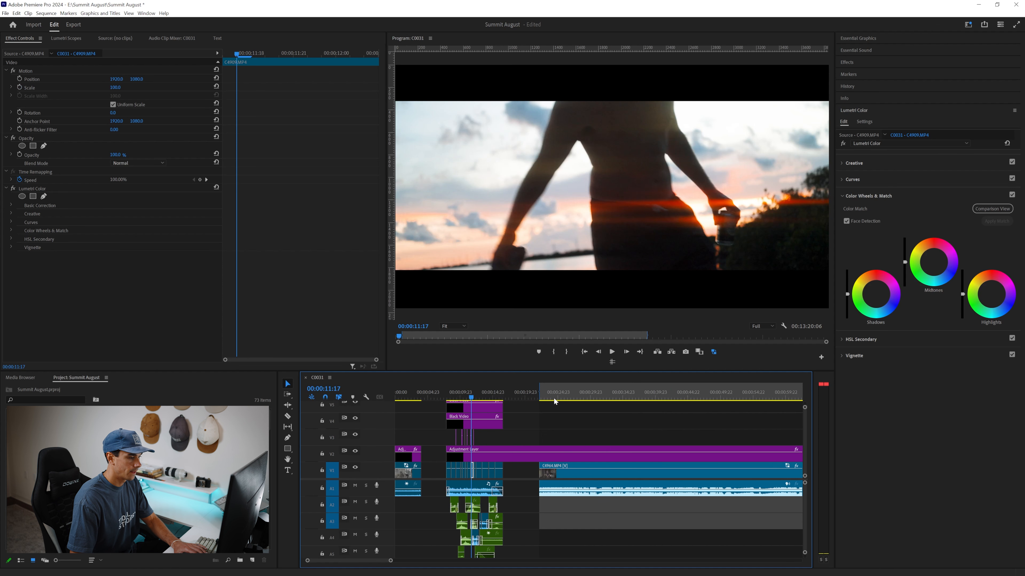
pyautogui.press('=')
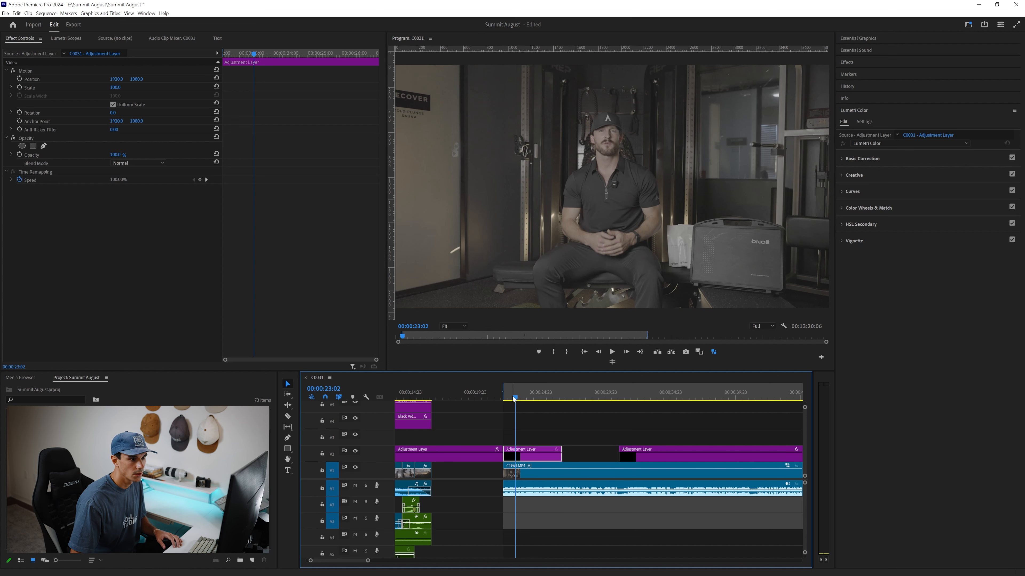
pyautogui.click(854, 175)
pyautogui.click(869, 187)
pyautogui.click(876, 212)
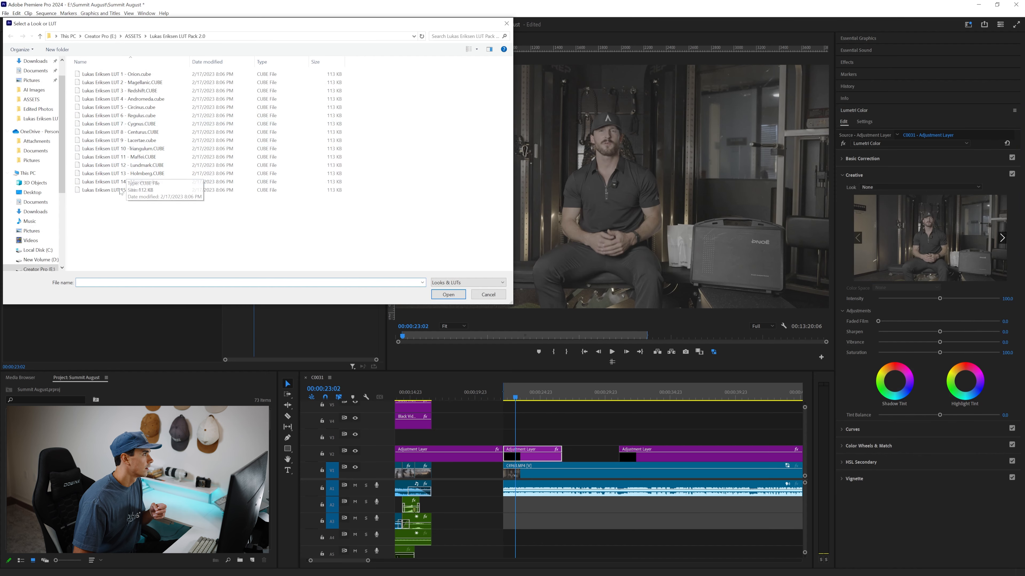
pyautogui.click(130, 37)
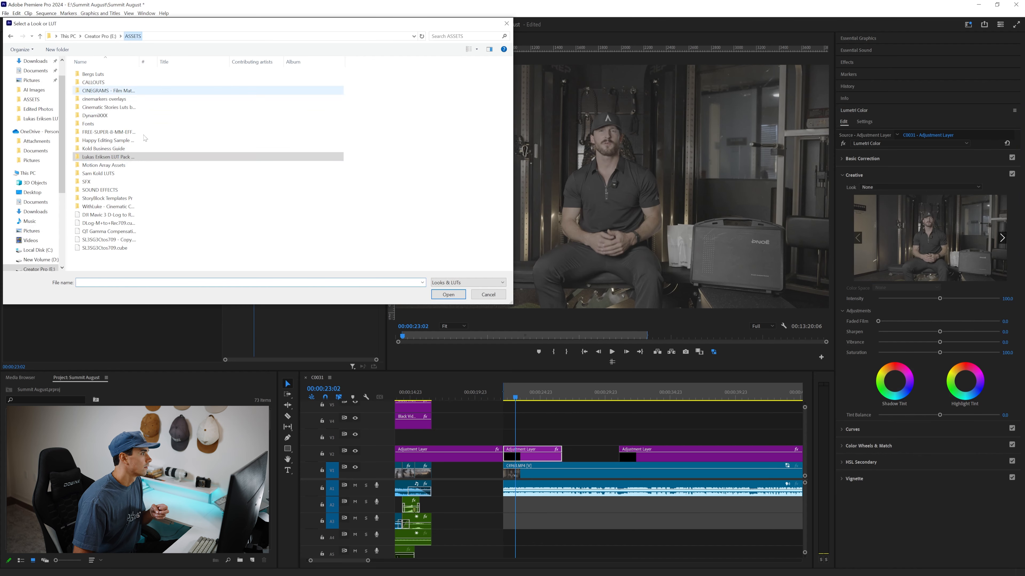
pyautogui.click(117, 248)
pyautogui.click(443, 293)
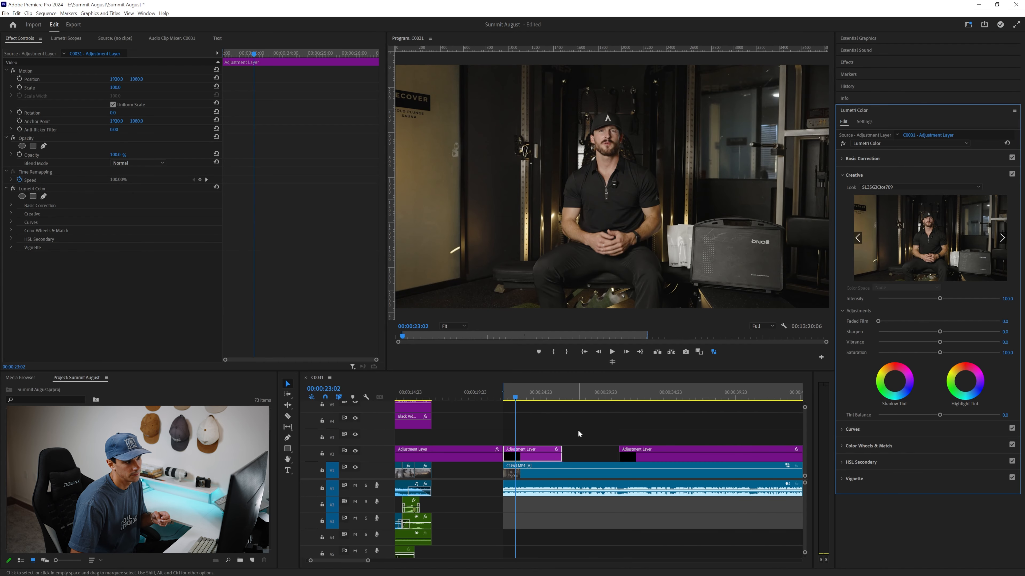
# Step: Add an elliptical opacity mask to the seated interview clip and shrink it to a small patch of skin on the man's face
pyautogui.click(521, 398)
pyautogui.moveTo(521, 398)
pyautogui.mouseDown()
pyautogui.moveTo(552, 405)
pyautogui.moveTo(515, 399)
pyautogui.moveTo(523, 401)
pyautogui.mouseUp()
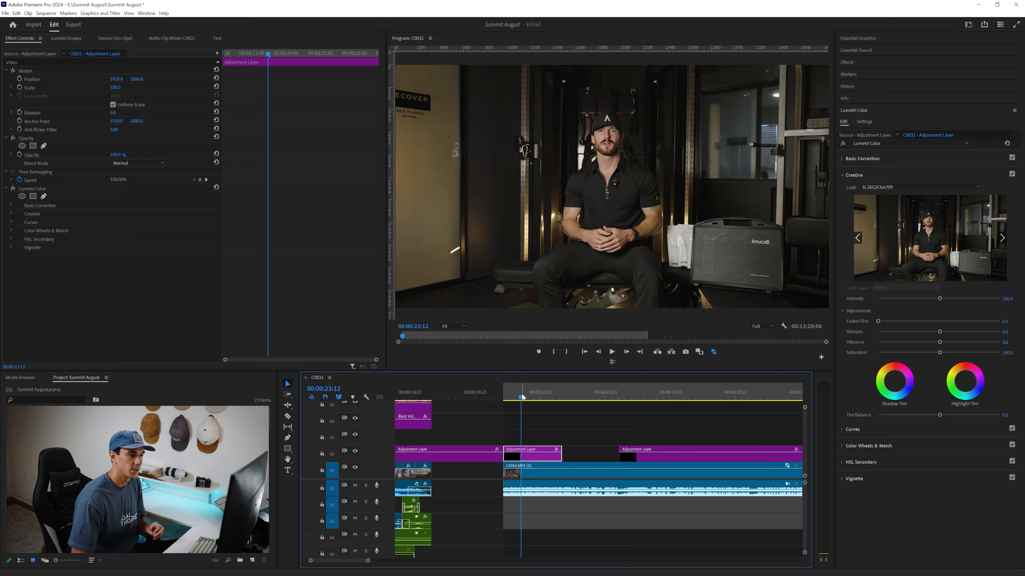
pyautogui.click(519, 472)
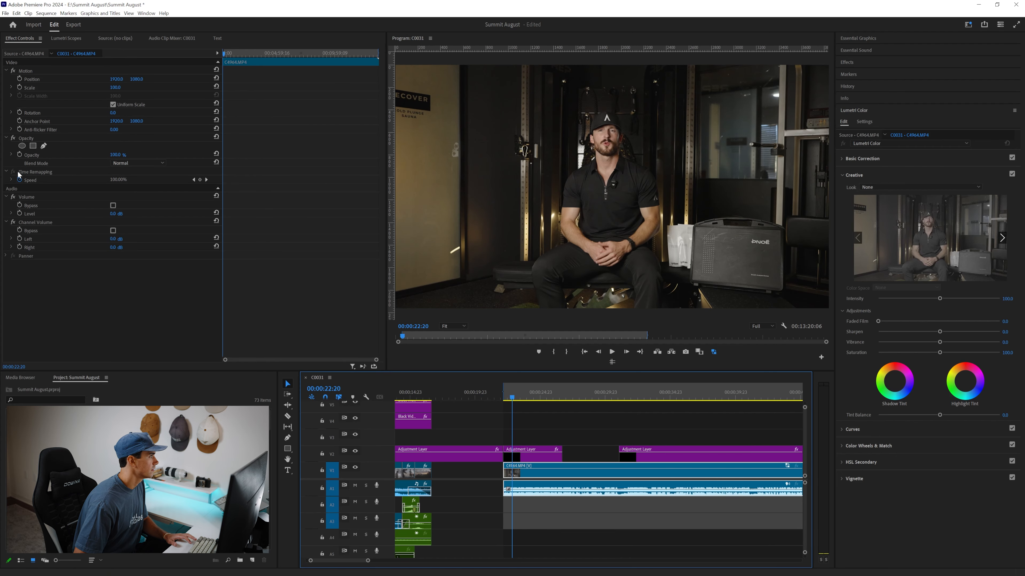
pyautogui.click(22, 146)
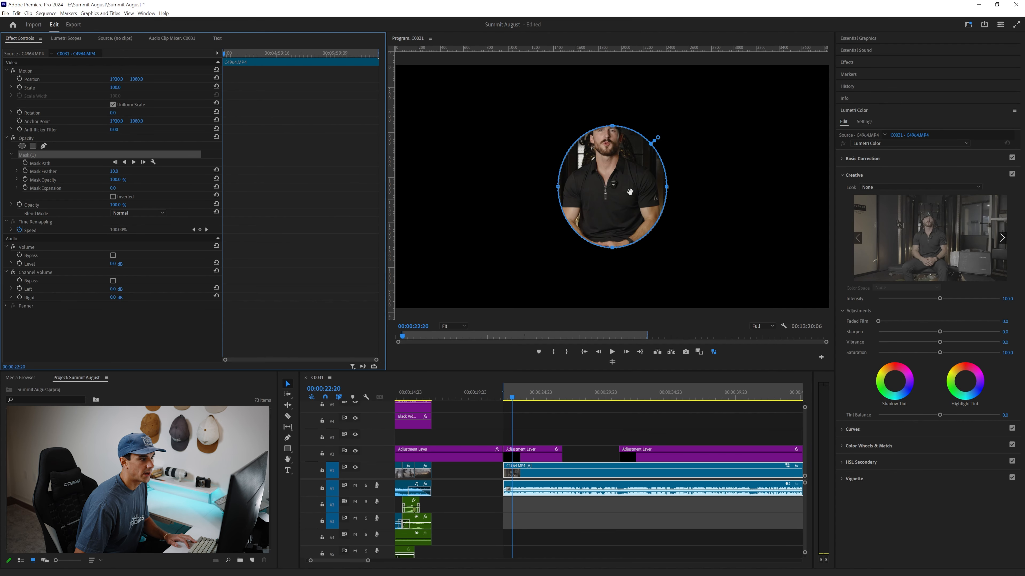
pyautogui.moveTo(610, 125)
pyautogui.mouseDown()
pyautogui.moveTo(612, 238)
pyautogui.moveTo(581, 243)
pyautogui.moveTo(650, 245)
pyautogui.moveTo(624, 146)
pyautogui.moveTo(601, 137)
pyautogui.mouseUp()
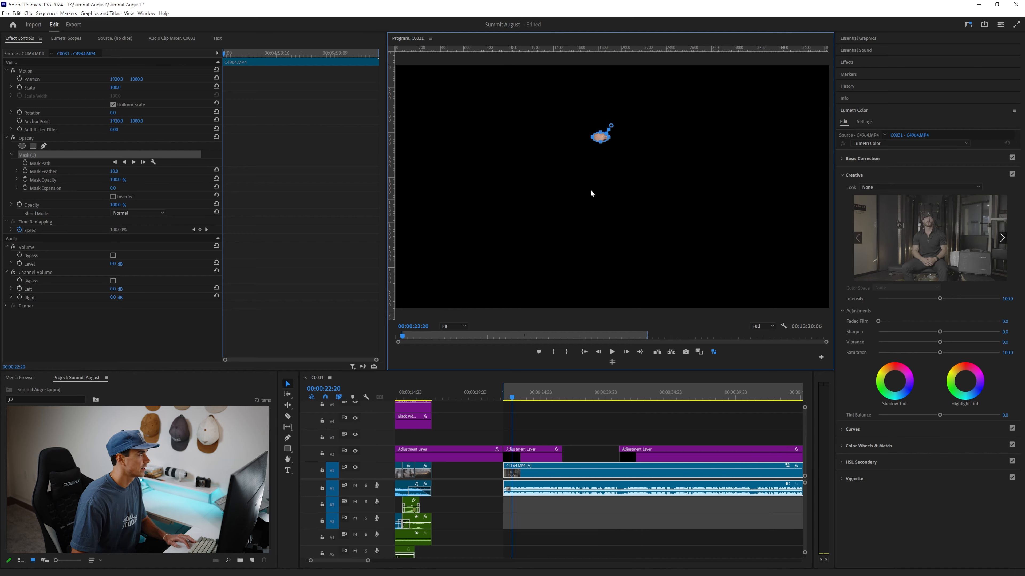
# Step: Check the masked skin's exposure on the Lumetri Scopes waveform, delete the opacity mask and reselect the adjustment layer above the clip
pyautogui.click(82, 40)
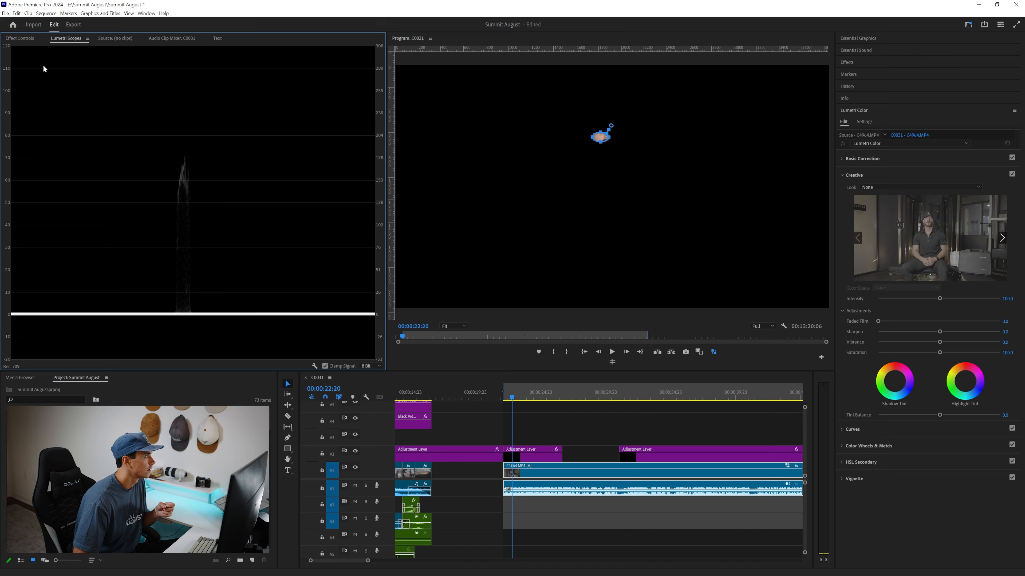
pyautogui.click(20, 38)
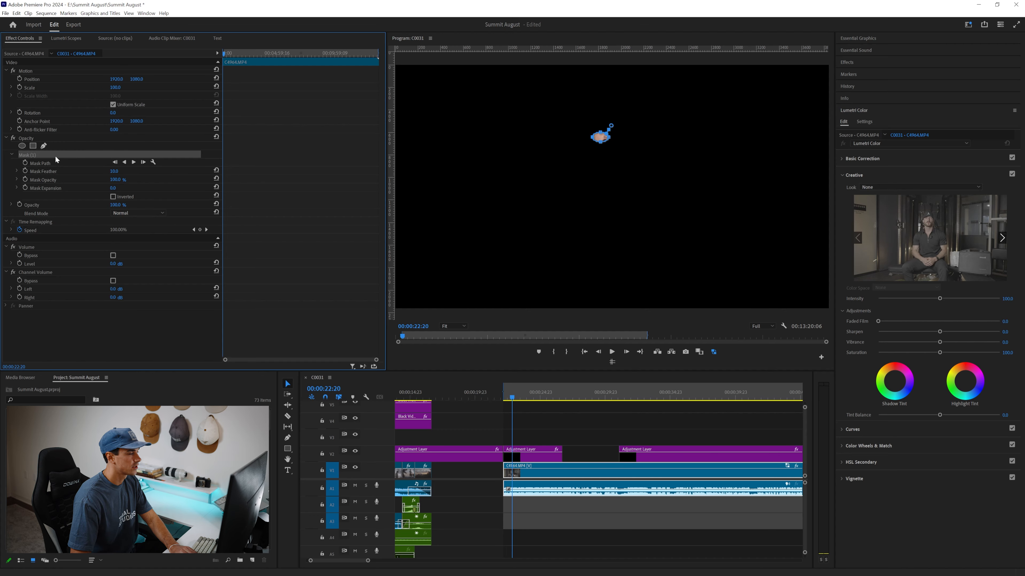
pyautogui.press('Delete')
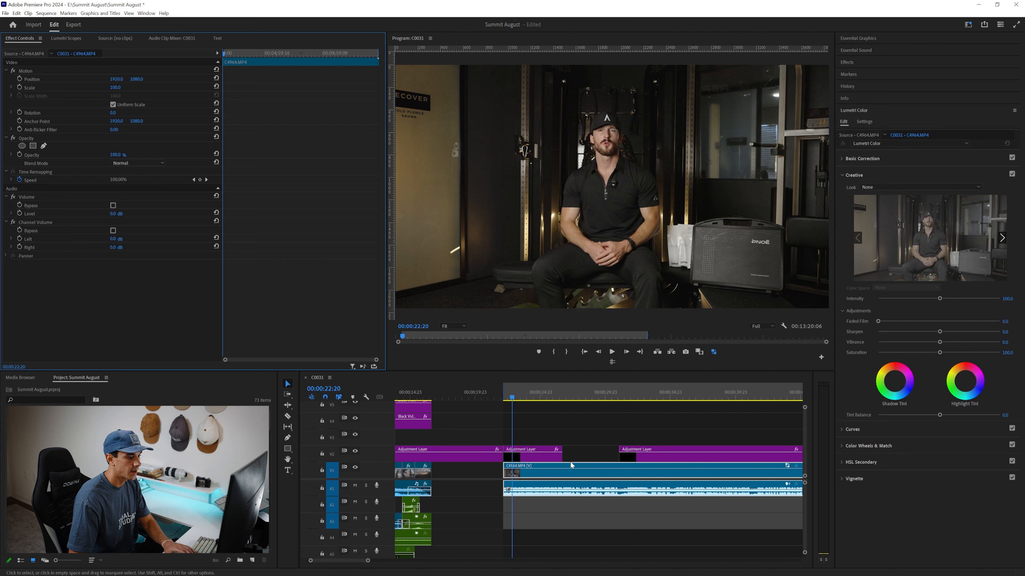
pyautogui.click(538, 458)
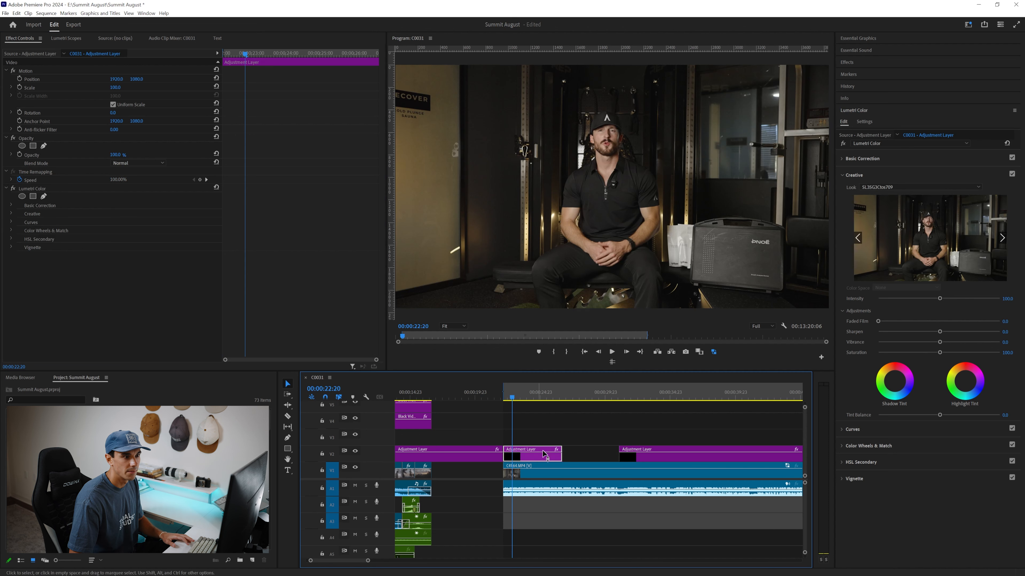
# Step: Select the seated interview clip below the adjustment layer and set its Lumetri tint to 3, keeping the temperature at its default
pyautogui.click(862, 175)
pyautogui.click(686, 470)
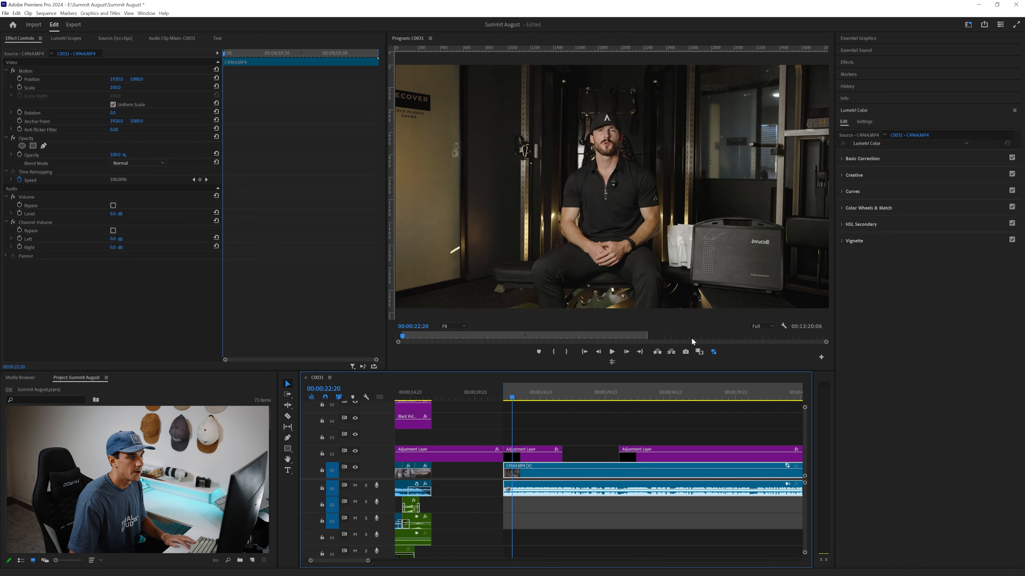
pyautogui.click(862, 158)
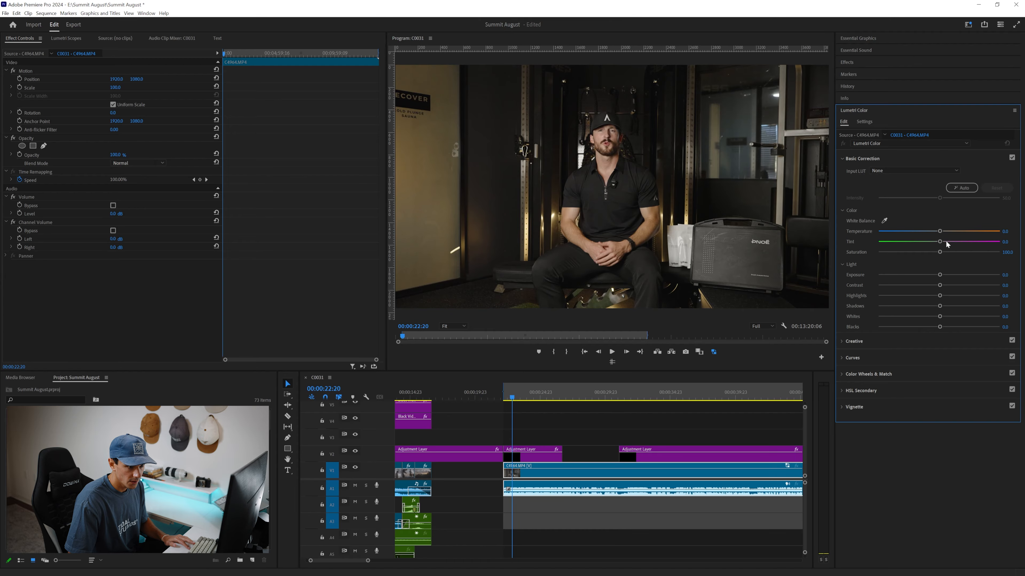
pyautogui.moveTo(940, 233); pyautogui.dragTo(933, 234)
pyautogui.doubleClick(933, 232)
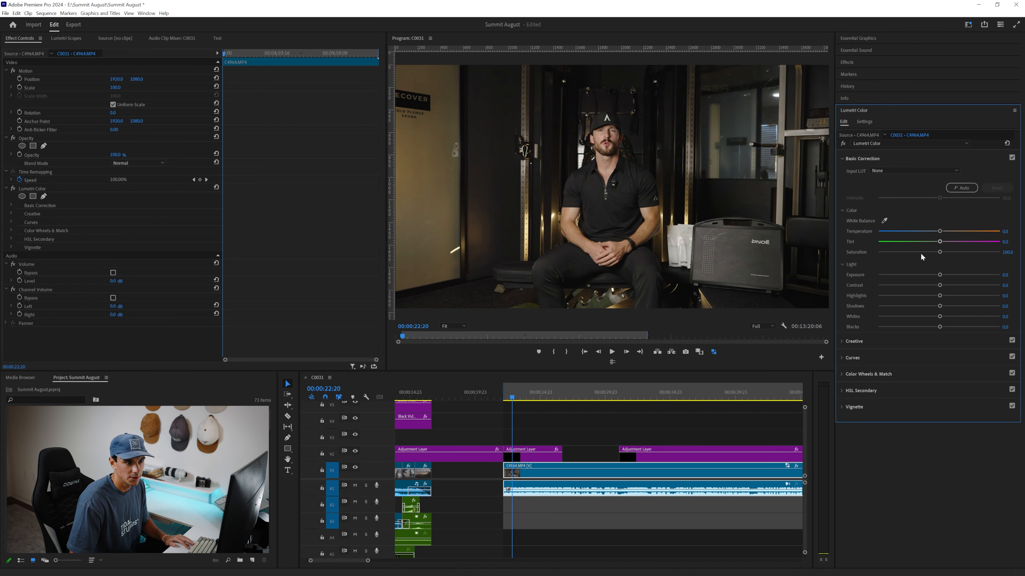
pyautogui.click(1005, 242)
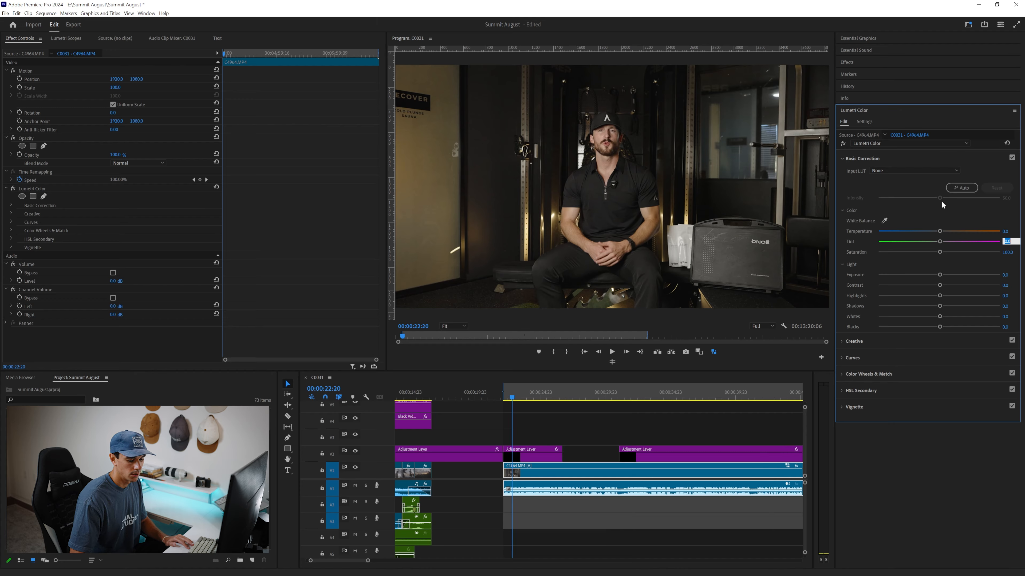
pyautogui.write('3')
pyautogui.press('Return')
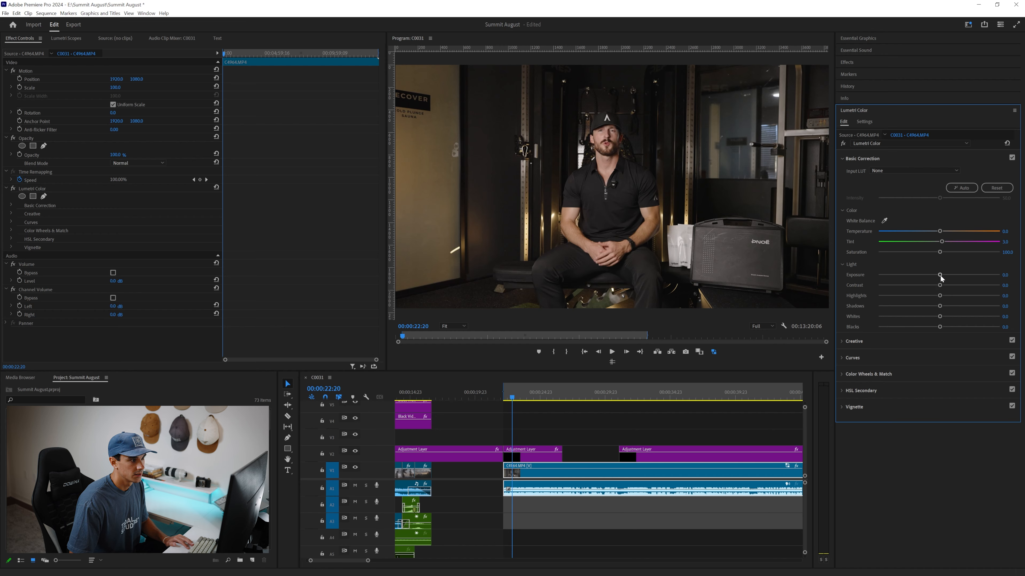
# Step: Raise the interview clip's contrast to about 15 and lower its highlights to about -2 and its shadows slightly
pyautogui.moveTo(940, 285); pyautogui.dragTo(947, 286)
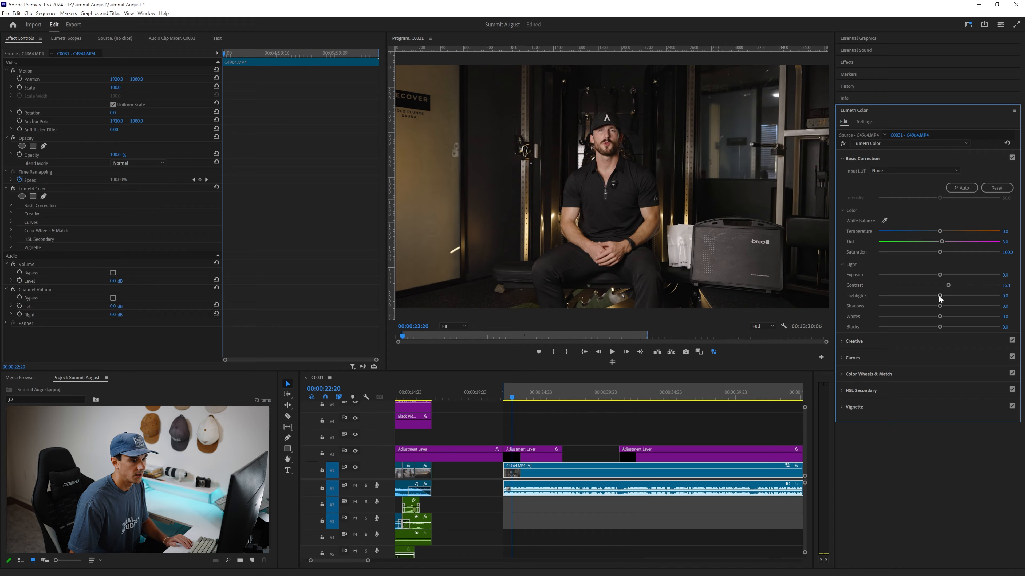
pyautogui.moveTo(940, 298); pyautogui.dragTo(939, 298)
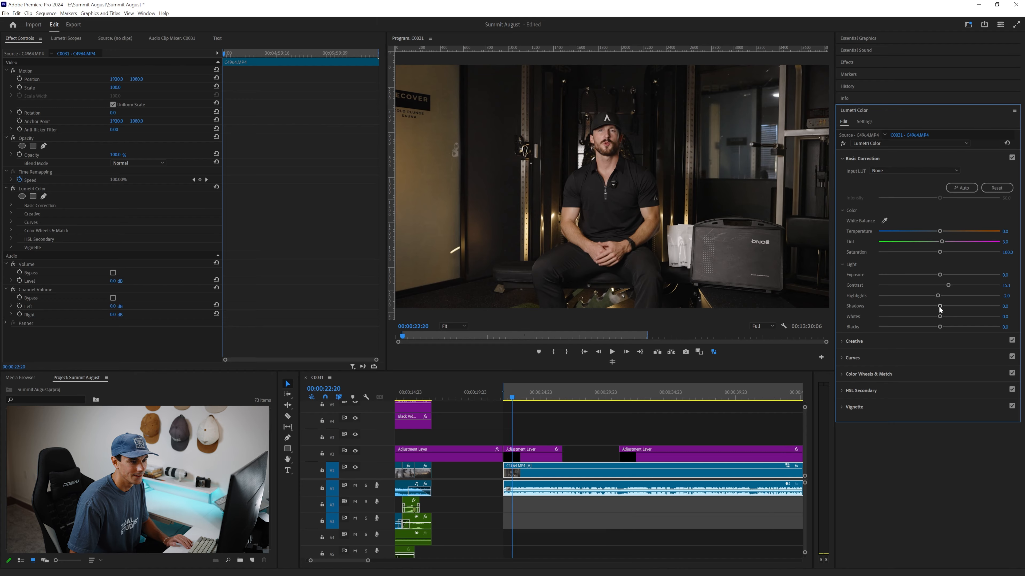
pyautogui.moveTo(941, 309); pyautogui.dragTo(939, 308)
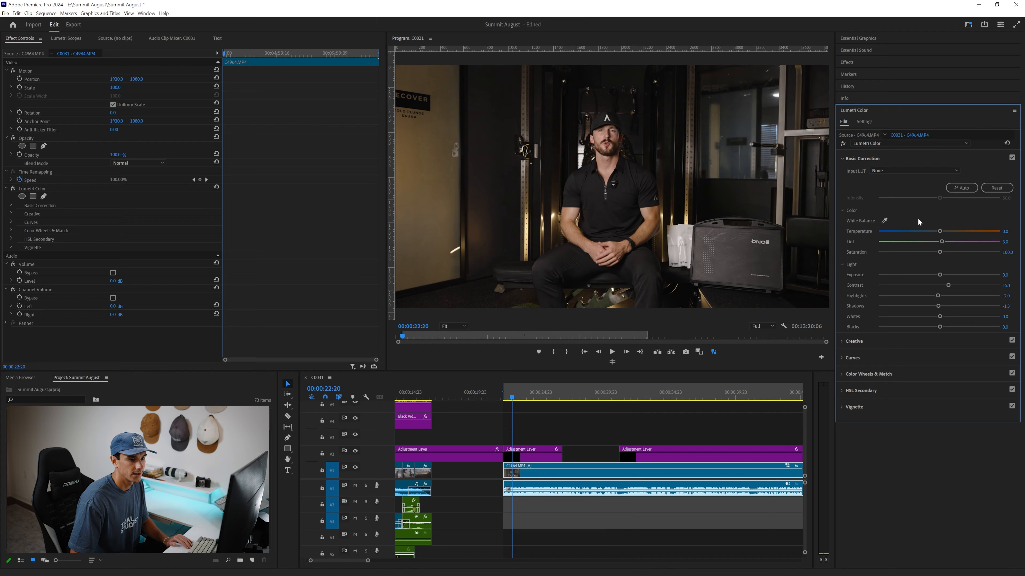
# Step: In the clip's creative adjustments, set Sharpen to about 15 and Vibrance to about 19
pyautogui.click(853, 340)
pyautogui.moveTo(940, 332)
pyautogui.mouseDown()
pyautogui.moveTo(954, 332)
pyautogui.moveTo(949, 342)
pyautogui.mouseUp()
pyautogui.moveTo(950, 343); pyautogui.dragTo(951, 342)
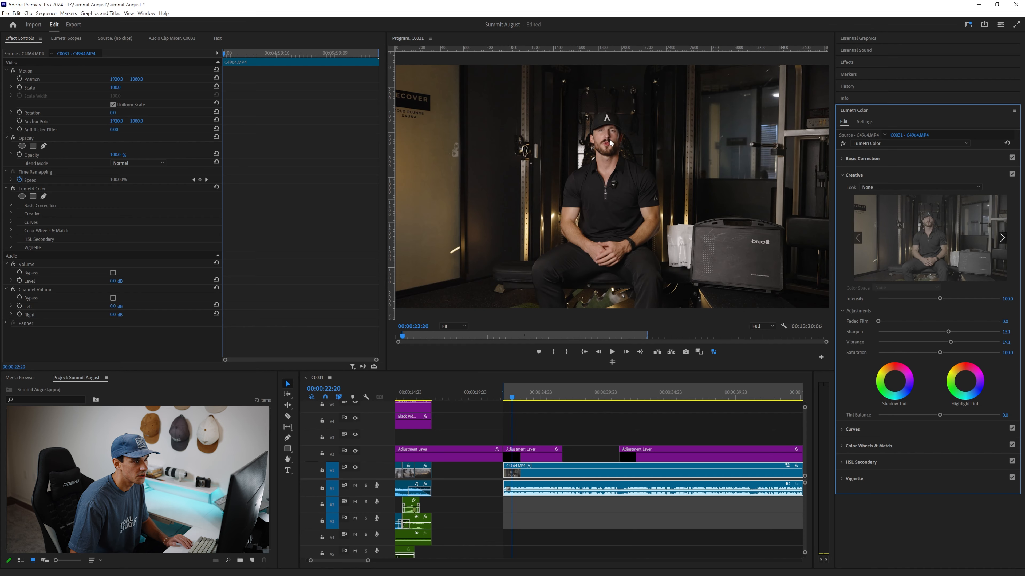
# Step: Add shadow and midtone points to the clip's RGB curve and lower the shadow point slightly
pyautogui.click(852, 429)
pyautogui.click(882, 312)
pyautogui.click(926, 285)
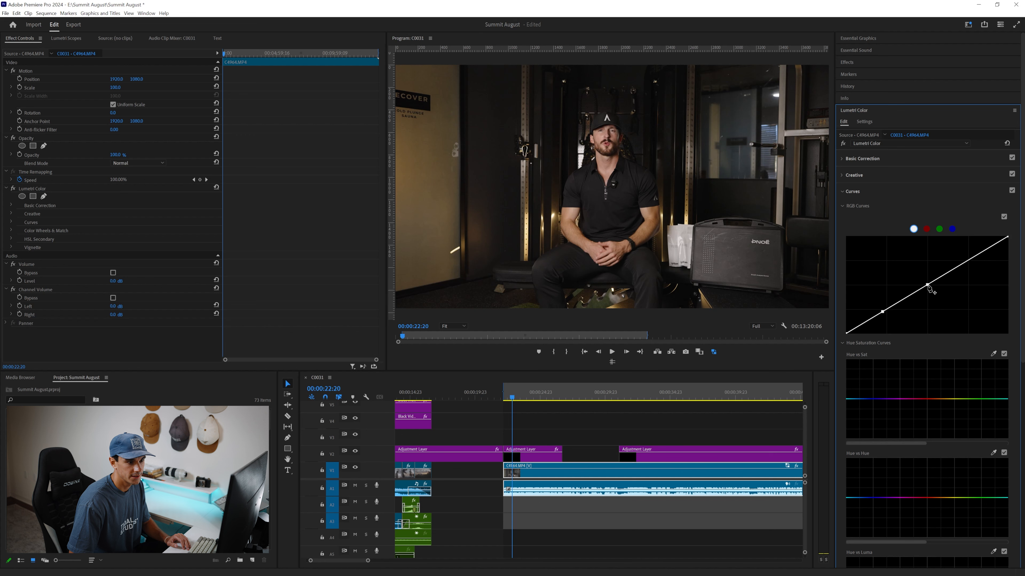
pyautogui.moveTo(882, 312); pyautogui.dragTo(883, 313)
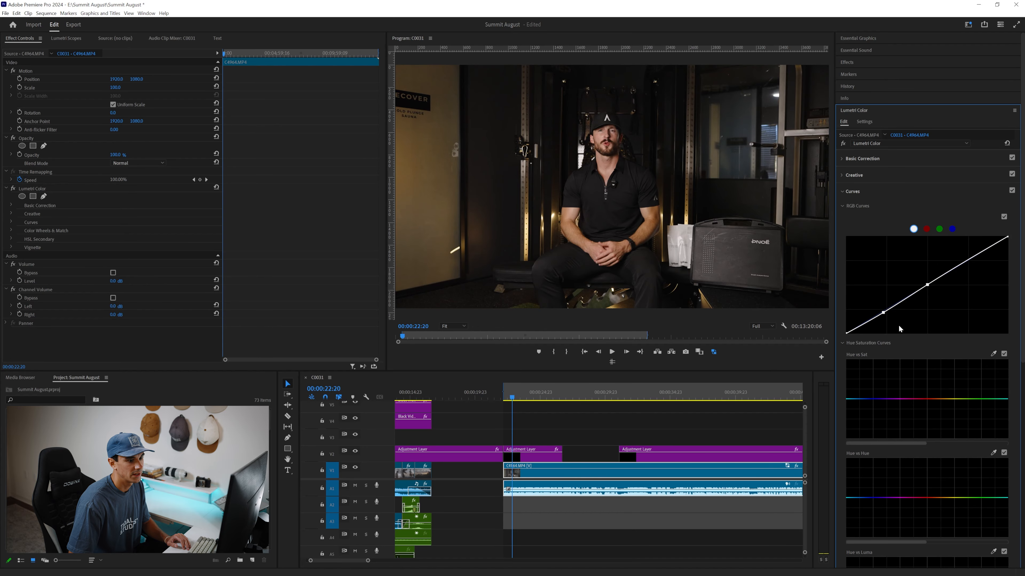
pyautogui.click(861, 194)
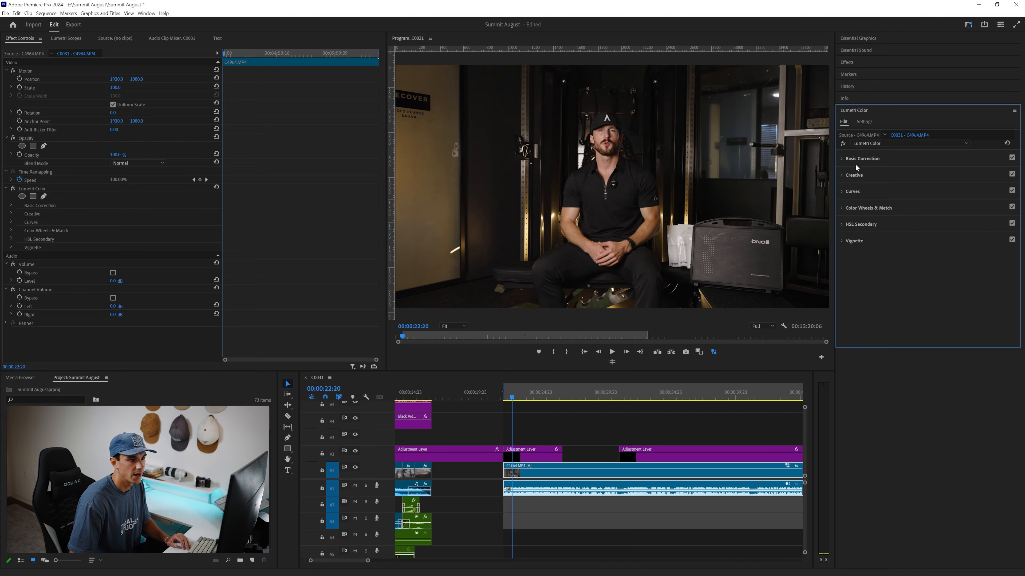
# Step: Apply LUT 12 - Landmark from the LUT Pack 2.0 folder in ASSETS as the interview clip's creative look
pyautogui.click(854, 175)
pyautogui.click(903, 187)
pyautogui.click(885, 211)
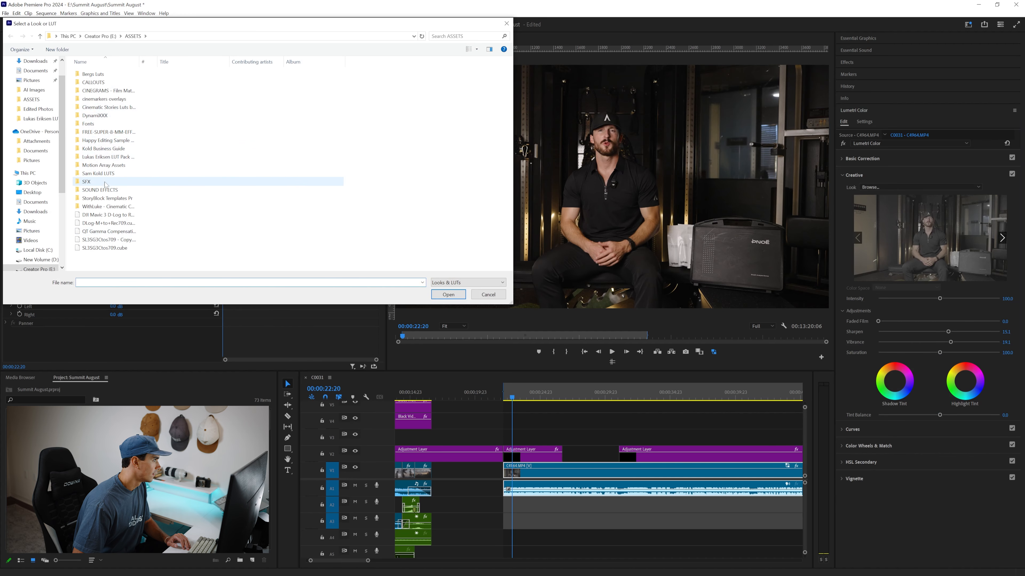
pyautogui.doubleClick(109, 157)
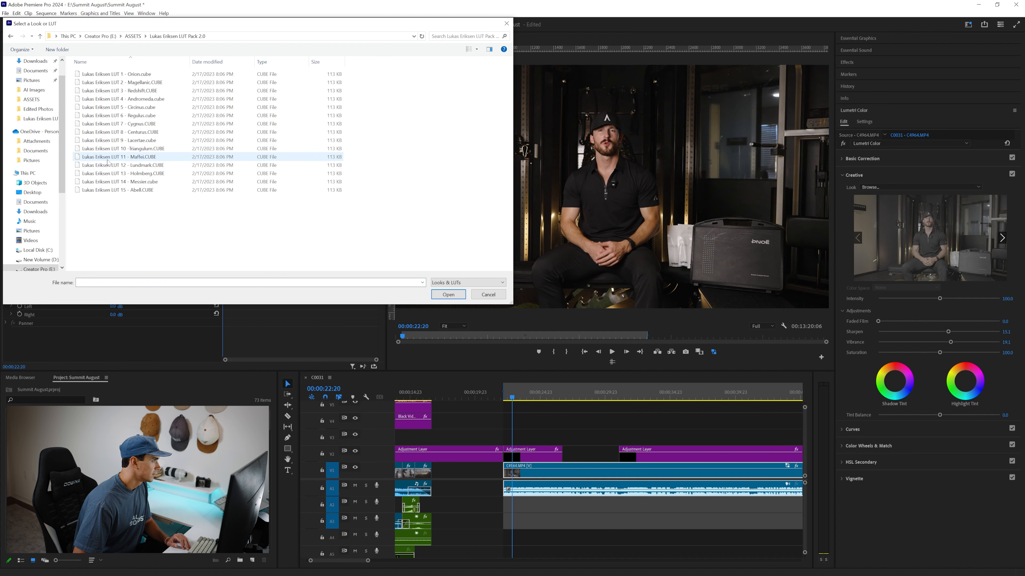
pyautogui.click(122, 165)
pyautogui.click(448, 295)
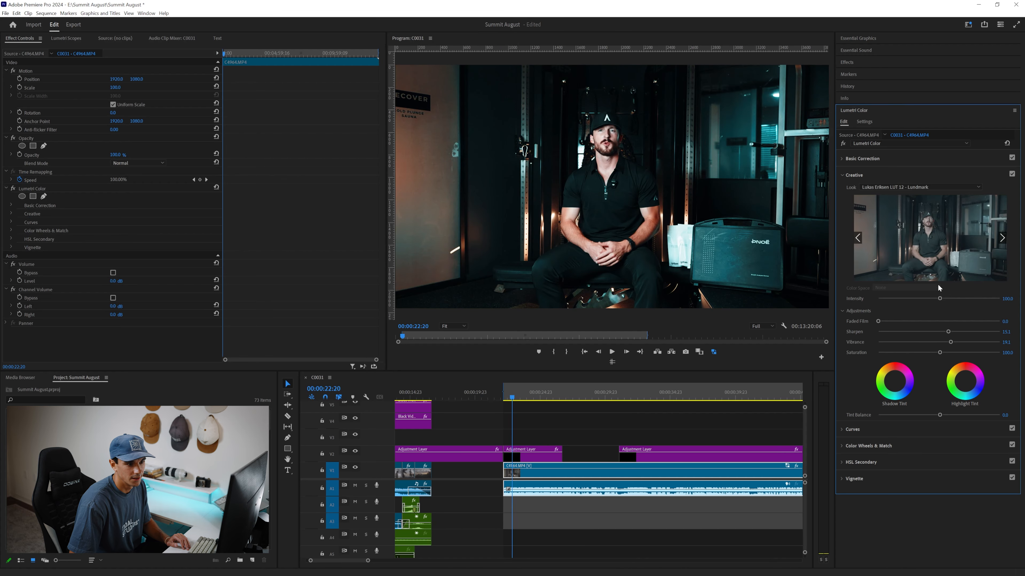
# Step: Reduce the Landmark look's intensity on the interview clip to about 13
pyautogui.click(891, 298)
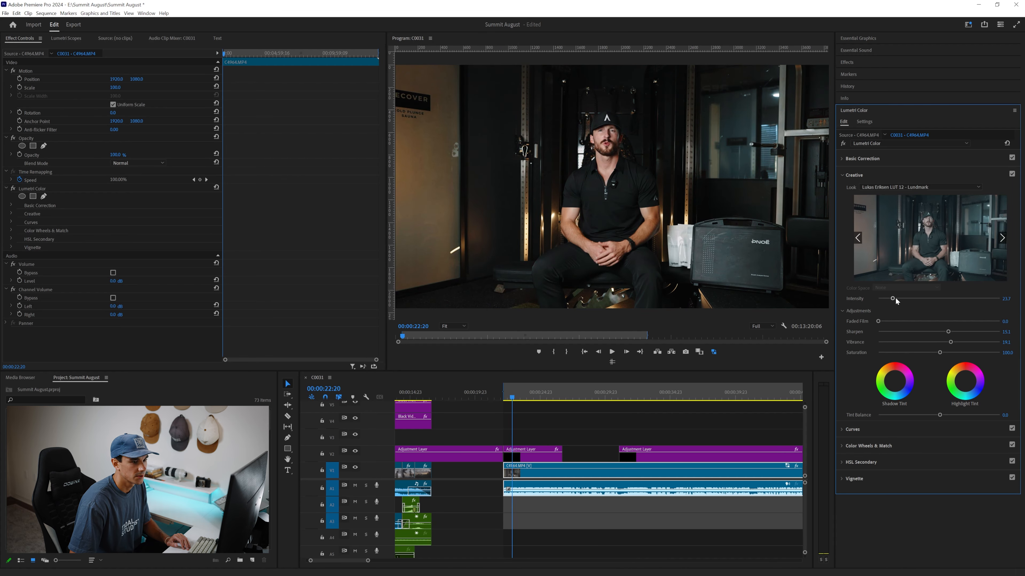
pyautogui.moveTo(891, 298); pyautogui.dragTo(889, 297)
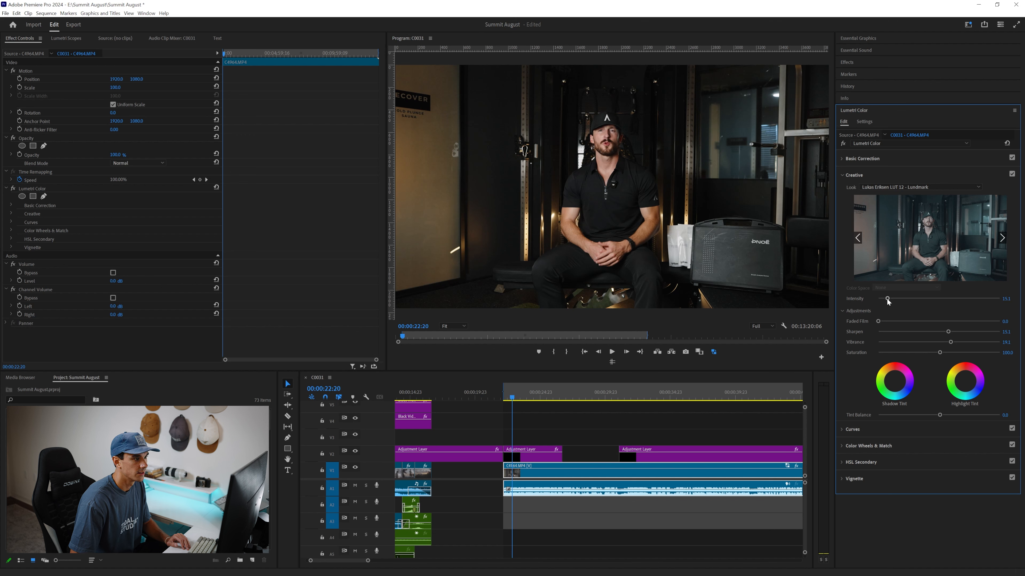
pyautogui.moveTo(886, 299); pyautogui.dragTo(886, 299)
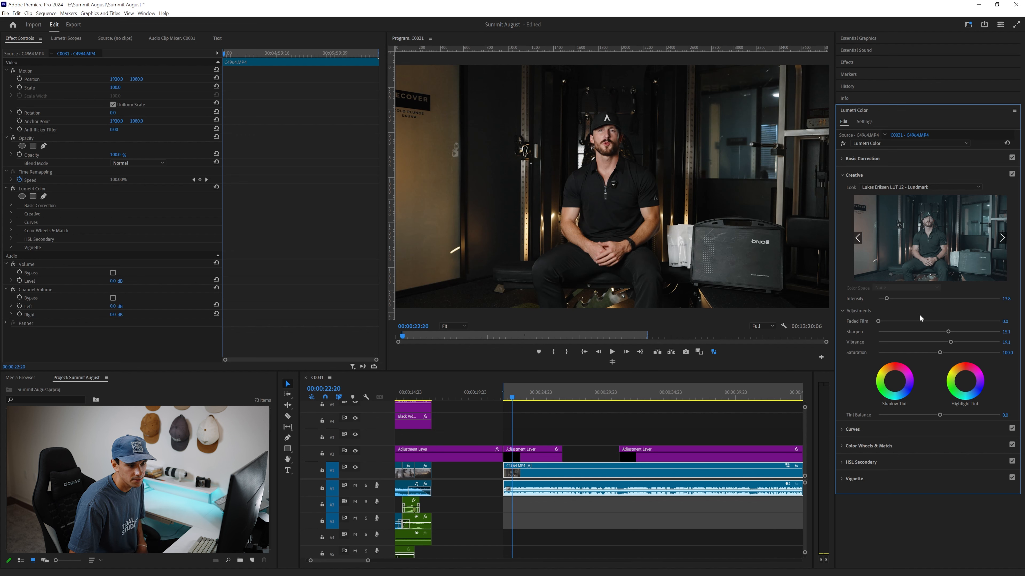
pyautogui.click(866, 444)
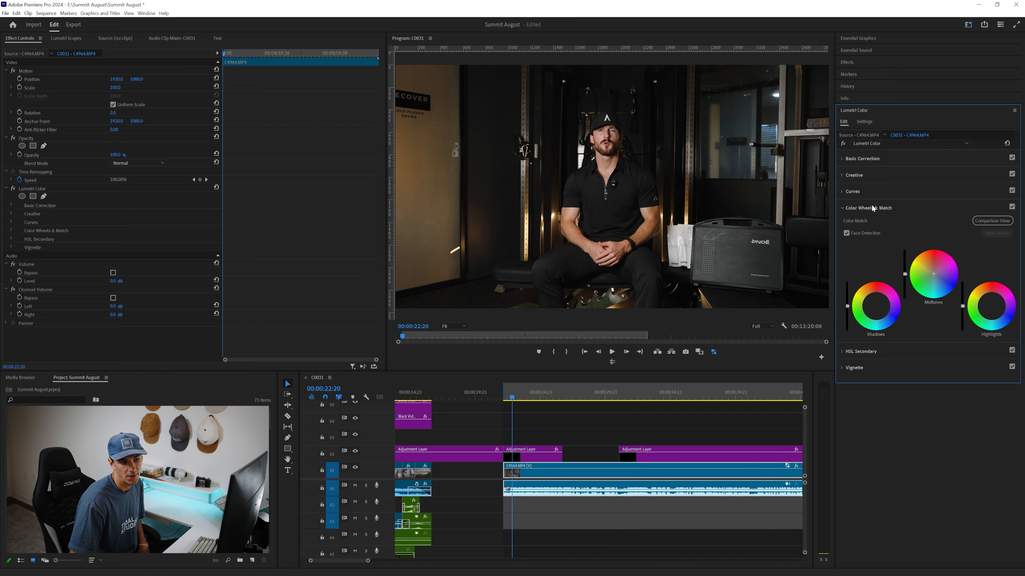
pyautogui.click(852, 158)
pyautogui.click(852, 157)
# Step: Play the graded interview clip and switch the V2 adjustment layer track off and on to compare the picture
pyautogui.click(520, 399)
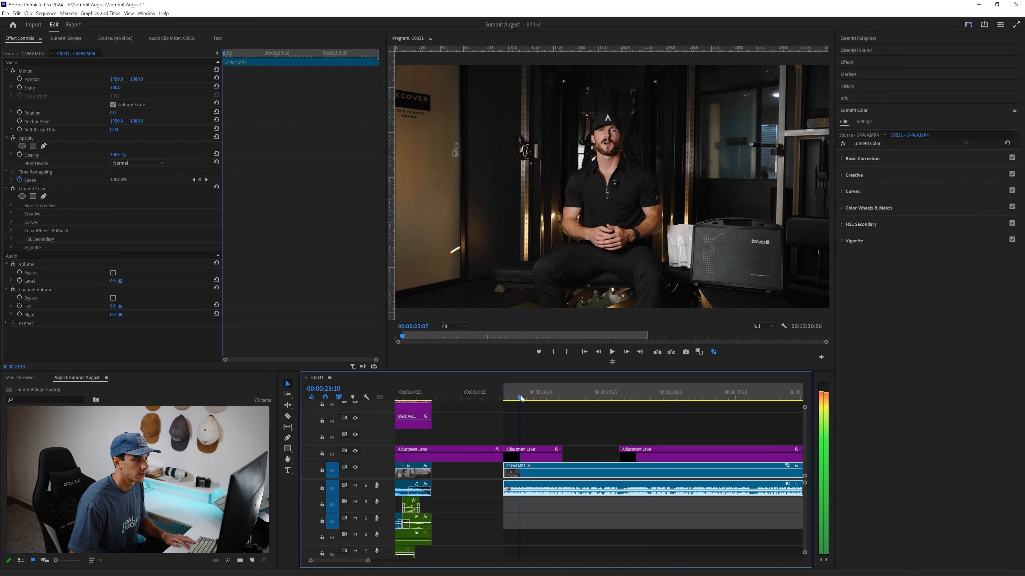
pyautogui.click(356, 451)
pyautogui.click(356, 451)
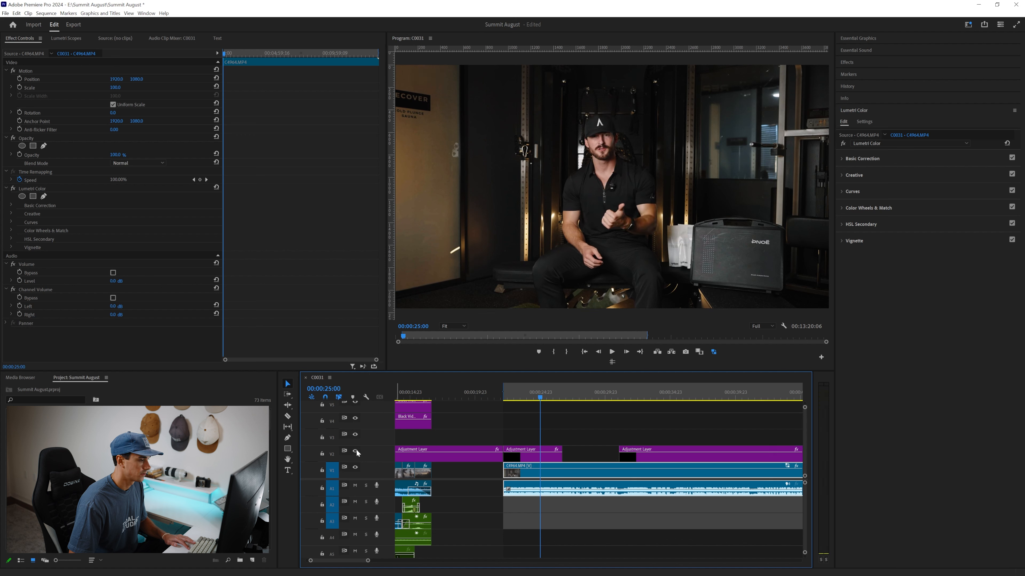
# Step: Compare the ungraded log picture with the V2 conversion LUT enabled, and with the clip's Lumetri Color corrections switched back on
pyautogui.click(356, 451)
pyautogui.click(355, 451)
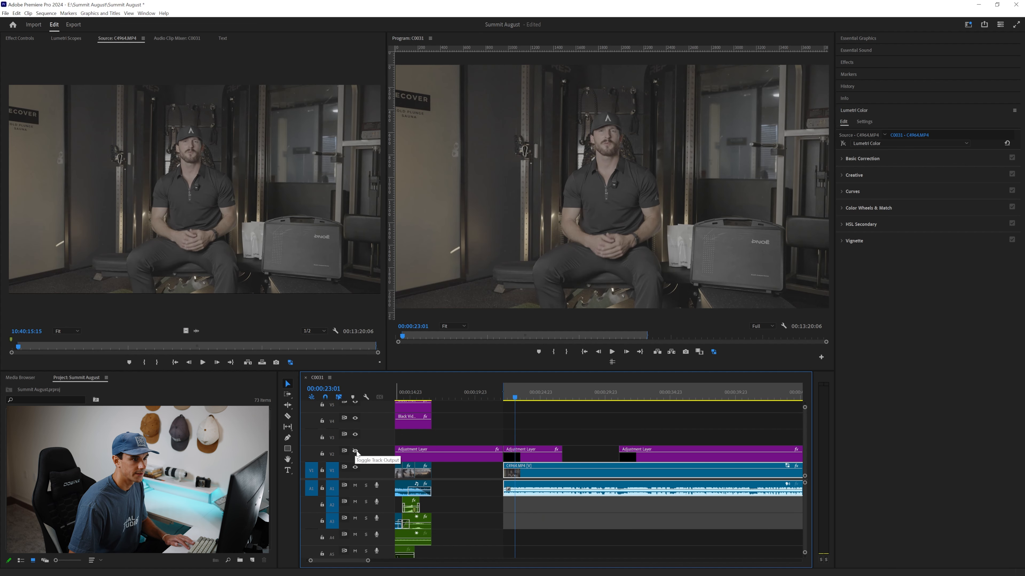
pyautogui.click(355, 450)
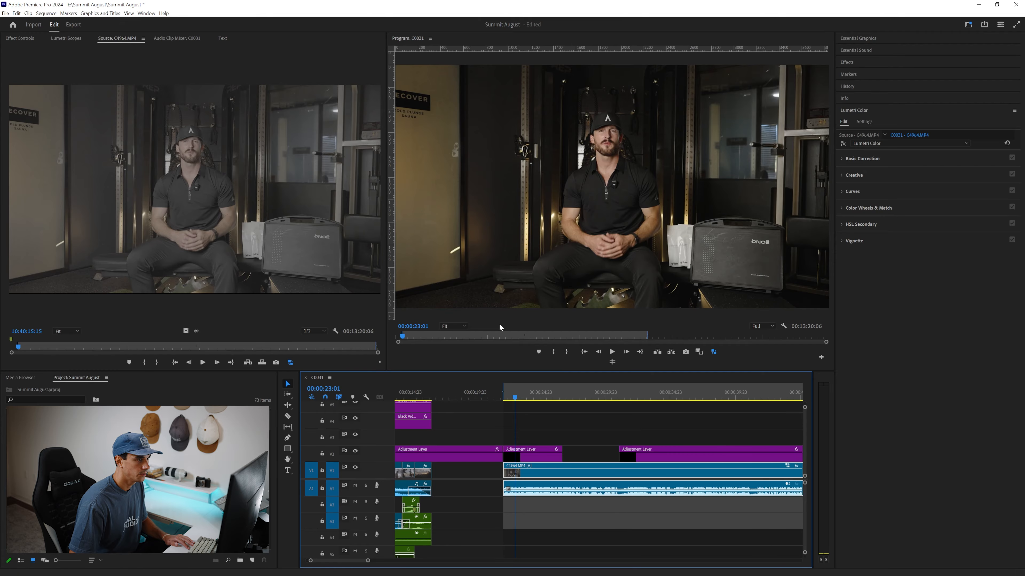
pyautogui.click(843, 144)
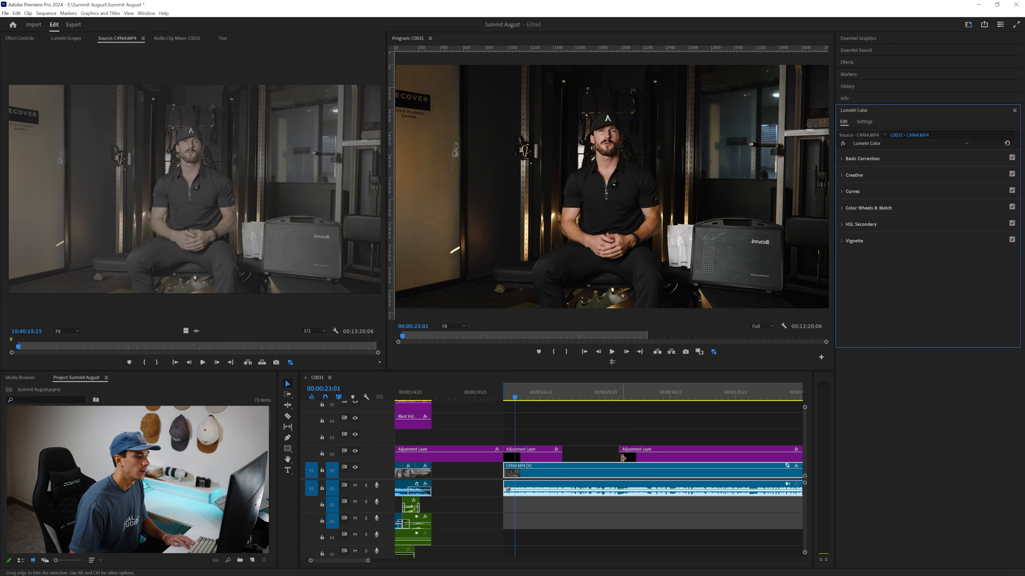
# Step: Toggle the V2 adjustment layer track off and on twice to compare the finished grade with and without the conversion LUT
pyautogui.click(356, 450)
pyautogui.click(356, 451)
pyautogui.click(355, 451)
pyautogui.click(356, 451)
# Step: Play the seated interview clip from near its start to review the finished grade, and return the playhead to about 00:00:22:23
pyautogui.click(508, 394)
pyautogui.press('space')
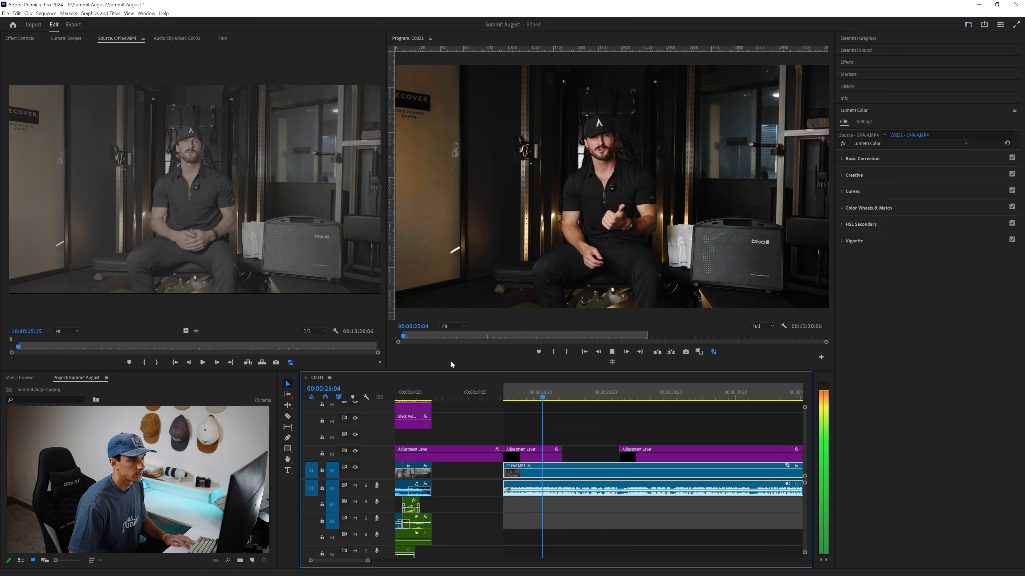
pyautogui.press('space')
pyautogui.click(509, 395)
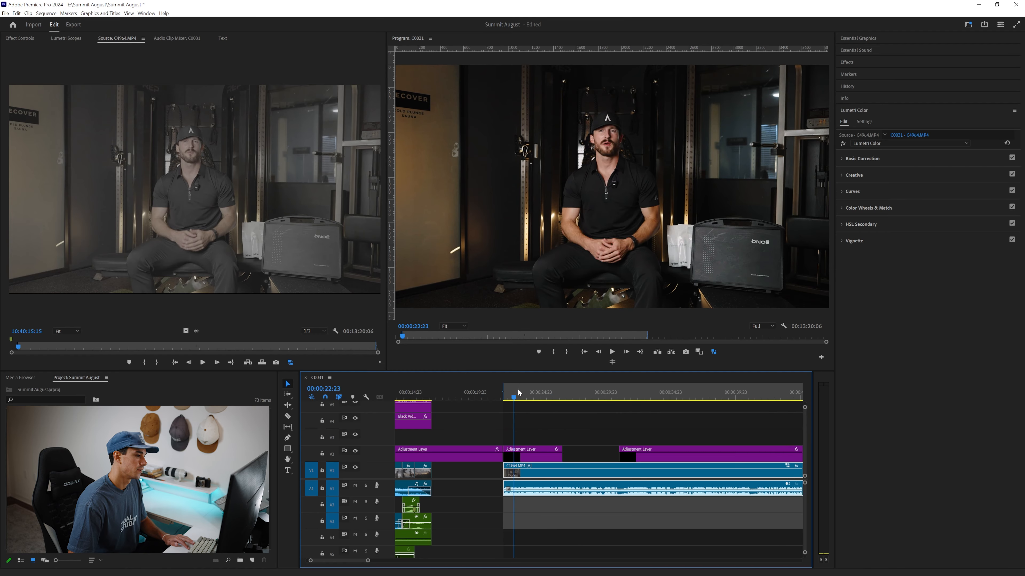